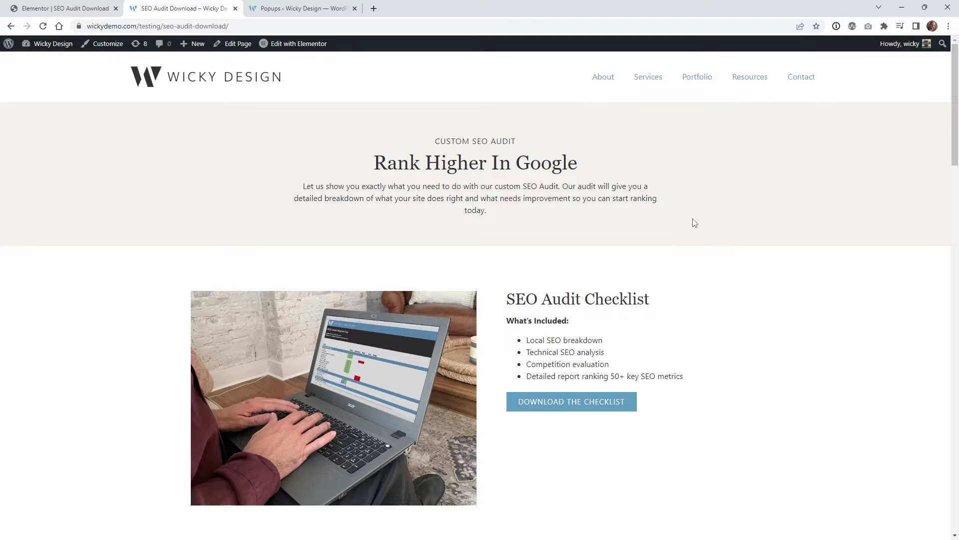
Reopen the Download the Checklist popup on the live page, then switch to the Popups template list
{"action": "left_click", "coordinate": [554, 407]}
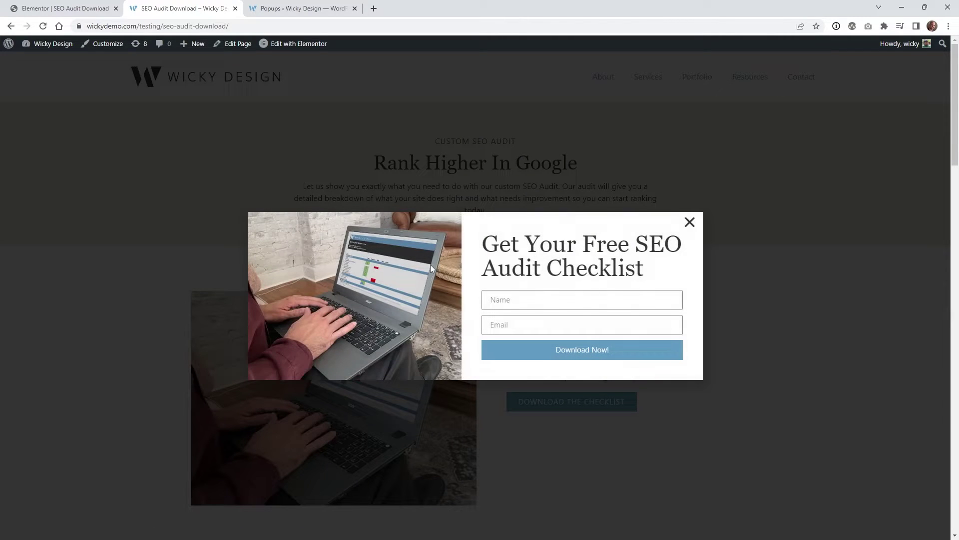
{"action": "left_click", "coordinate": [303, 8]}
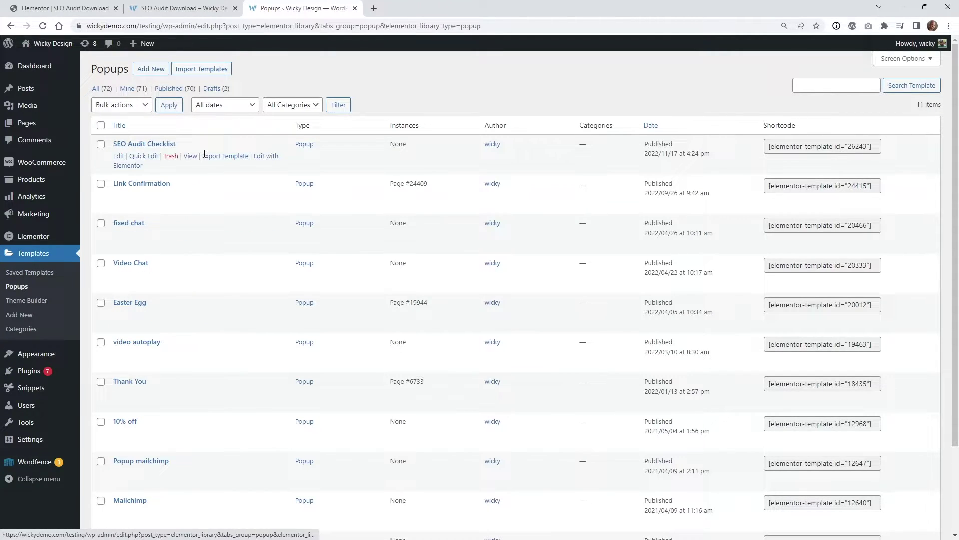
Open the SEO Audit Checklist popup in Elementor in a new tab and remove its Email 2 after-submit action
{"action": "right_click", "coordinate": [269, 158]}
{"action": "left_click", "coordinate": [278, 166]}
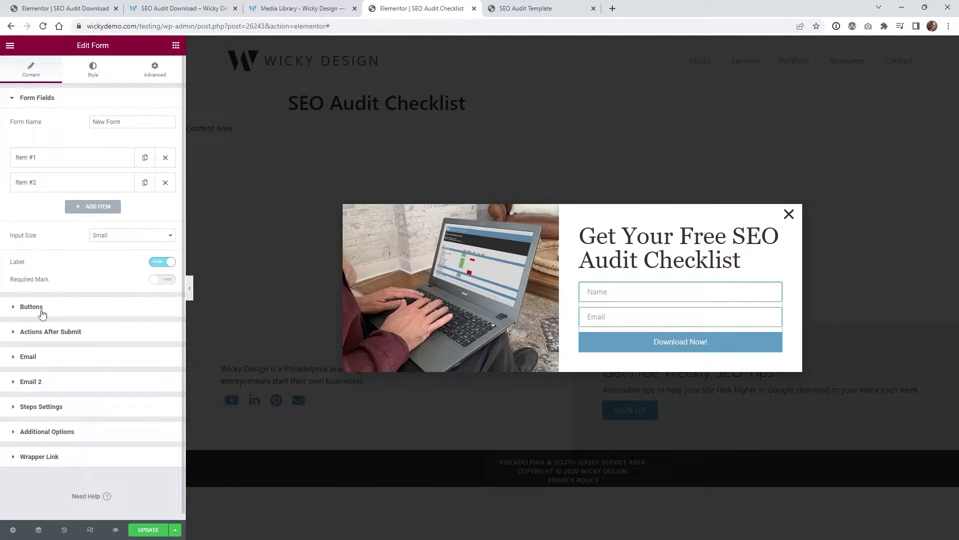
{"action": "left_click", "coordinate": [50, 332]}
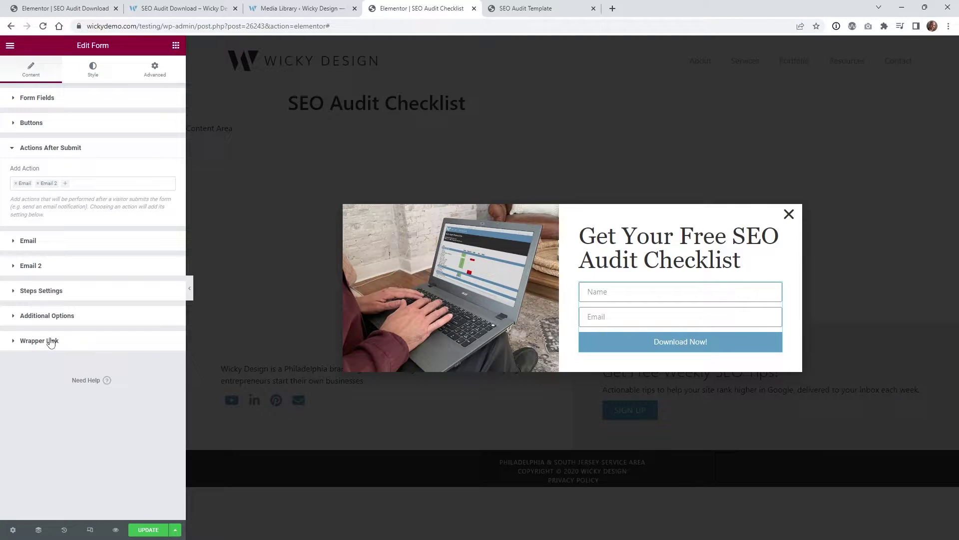
{"action": "left_click", "coordinate": [39, 188]}
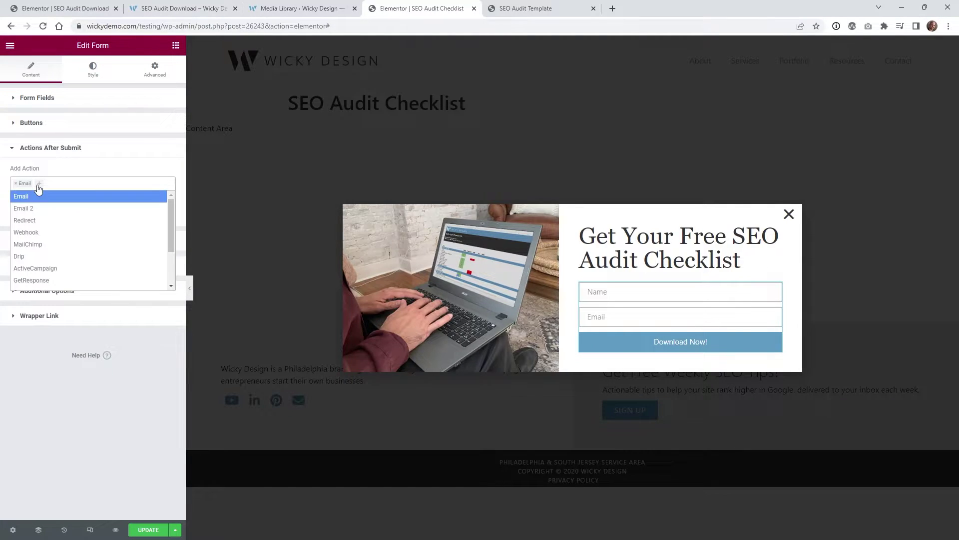
{"action": "left_click", "coordinate": [530, 9]}
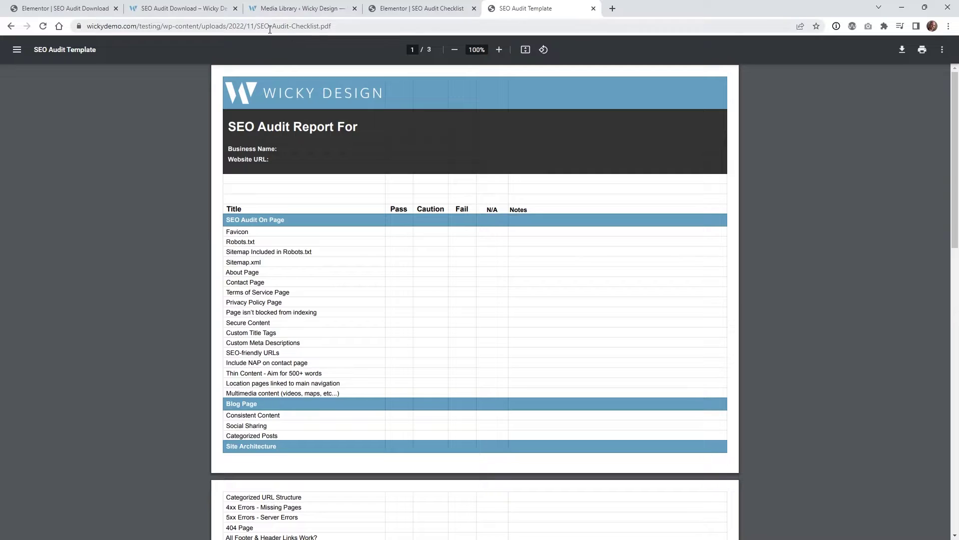
Copy the SEO-Audit-Checklist.pdf web address and return to the Elementor popup editor
{"action": "left_click", "coordinate": [226, 28]}
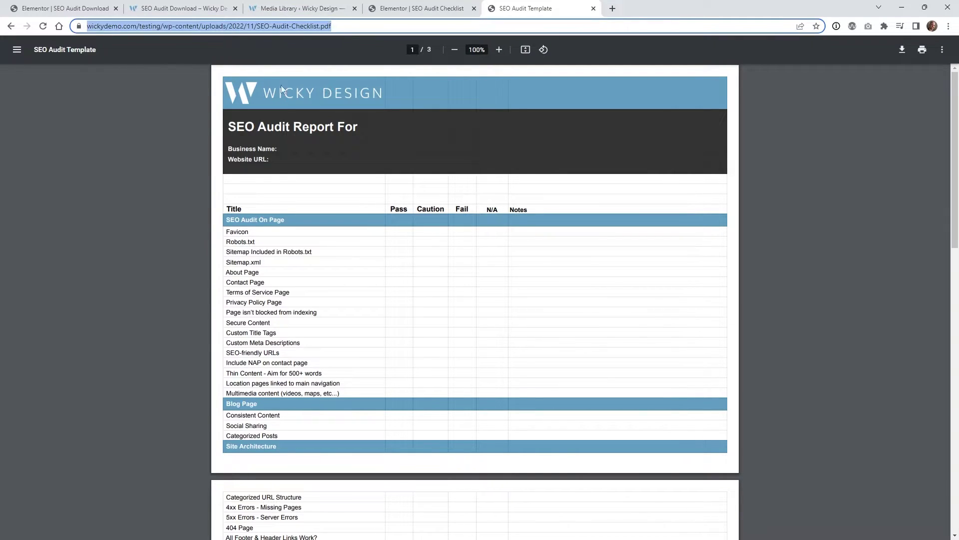
{"action": "right_click", "coordinate": [276, 31]}
{"action": "left_click", "coordinate": [343, 100]}
{"action": "left_click", "coordinate": [422, 8]}
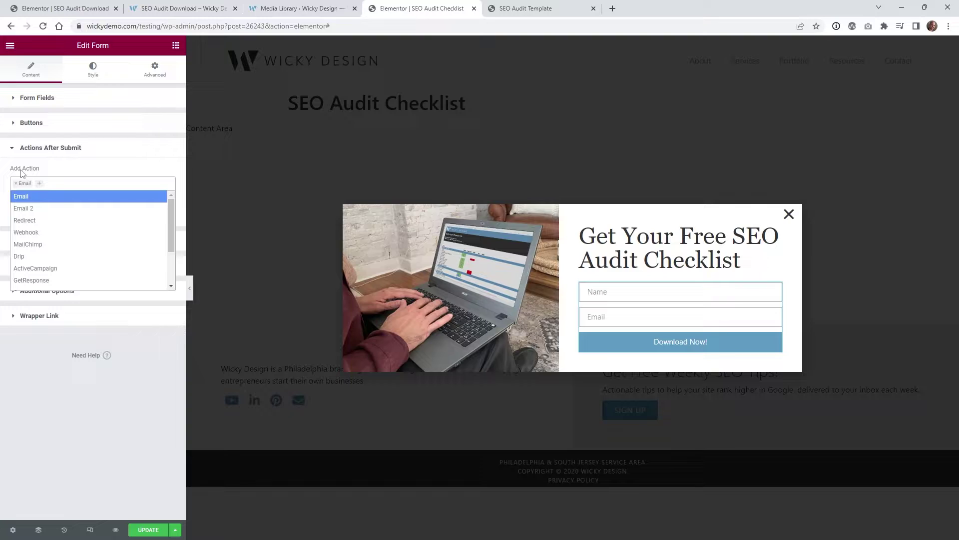
Add a Redirect after-submit action with the SEO-Audit-Checklist.pdf address in Redirect To
{"action": "left_click", "coordinate": [43, 223]}
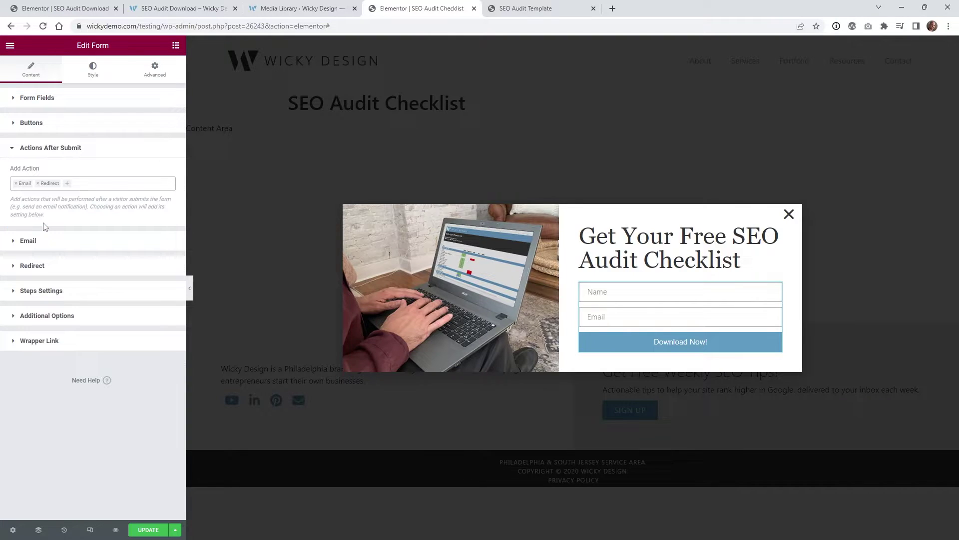
{"action": "left_click", "coordinate": [52, 272]}
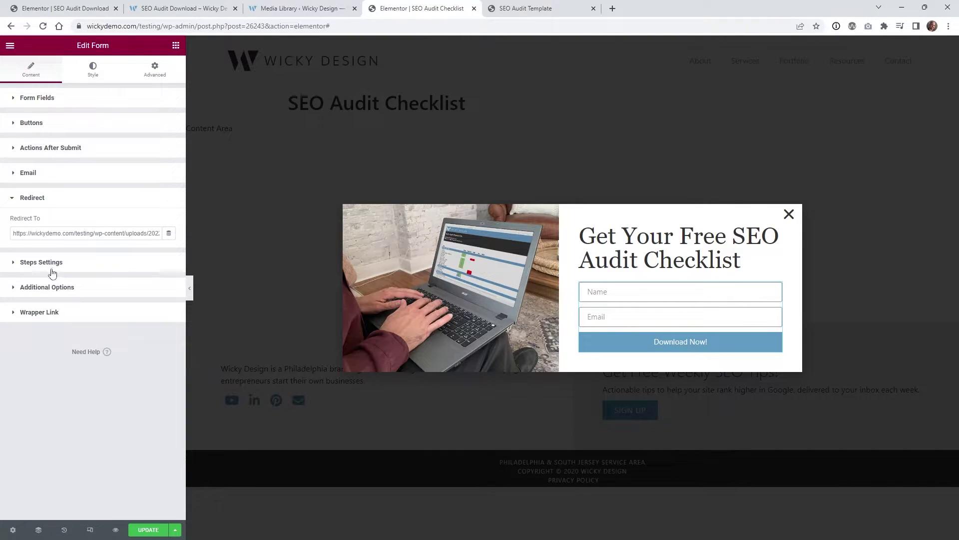
{"action": "left_click", "coordinate": [82, 235]}
{"action": "key", "text": "ctrl+a"}
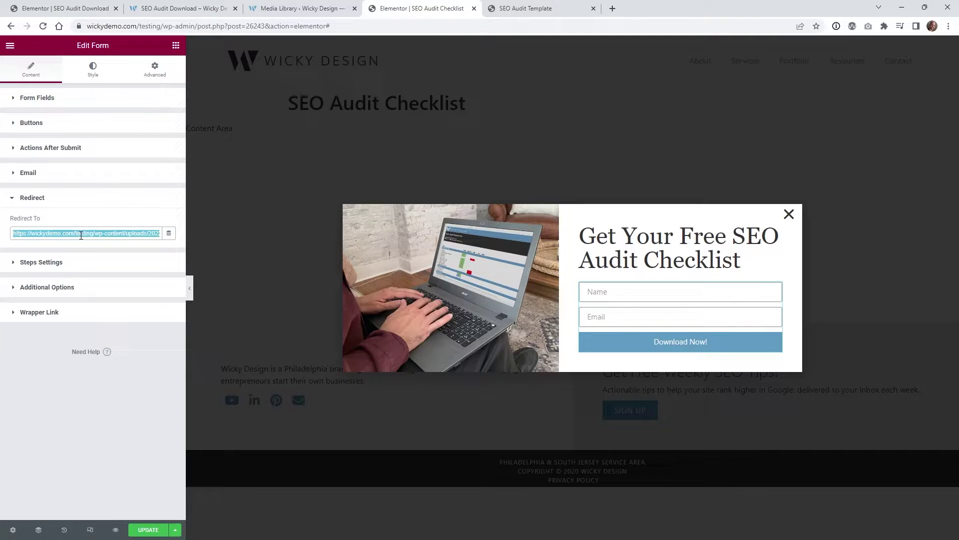
{"action": "left_click", "coordinate": [82, 235]}
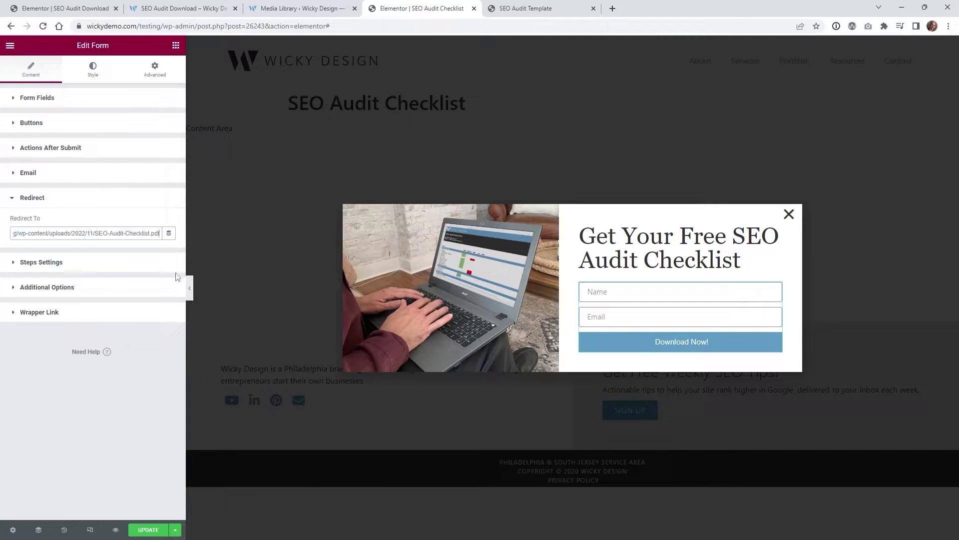
{"action": "left_click", "coordinate": [108, 405]}
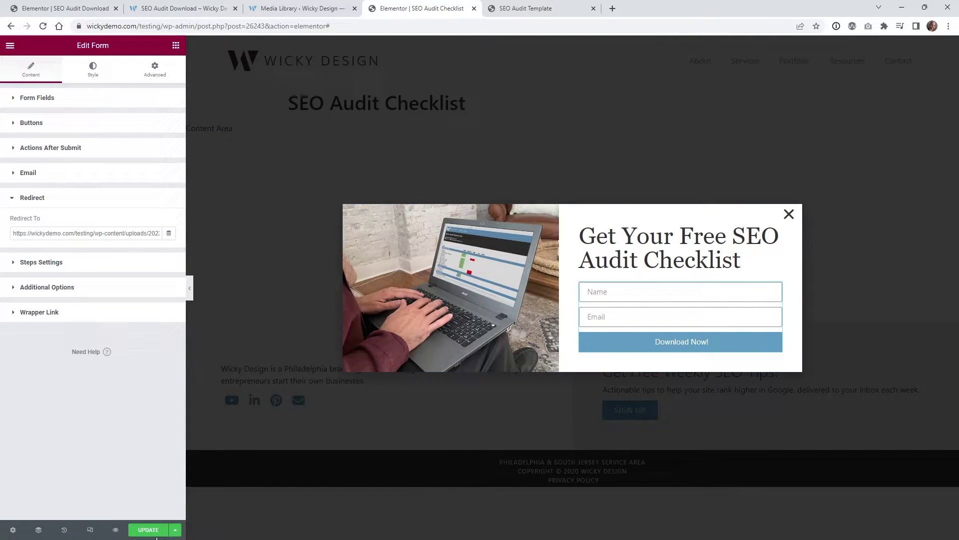
Update the popup, review its Triggers and Advanced Rules, and save and close the publish settings
{"action": "left_click", "coordinate": [150, 531]}
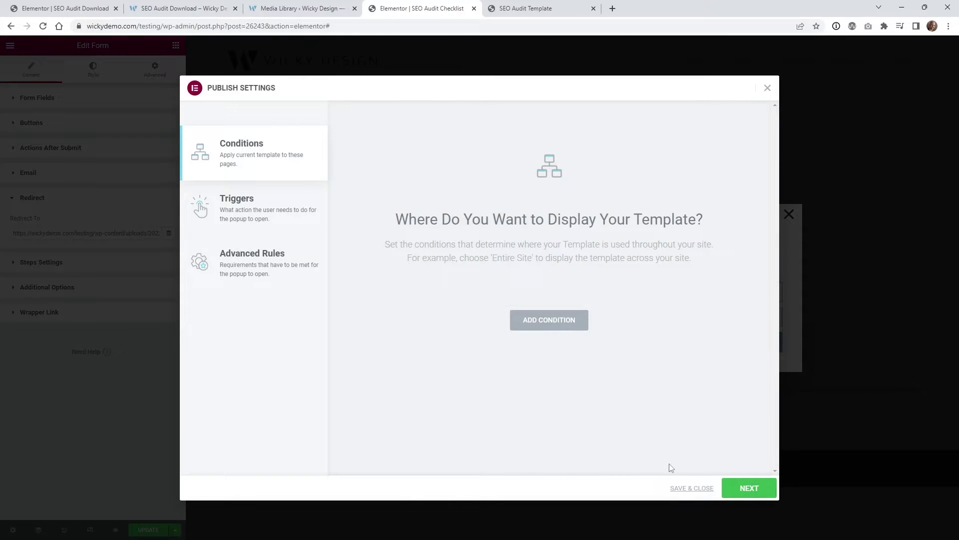
{"action": "left_click", "coordinate": [250, 209]}
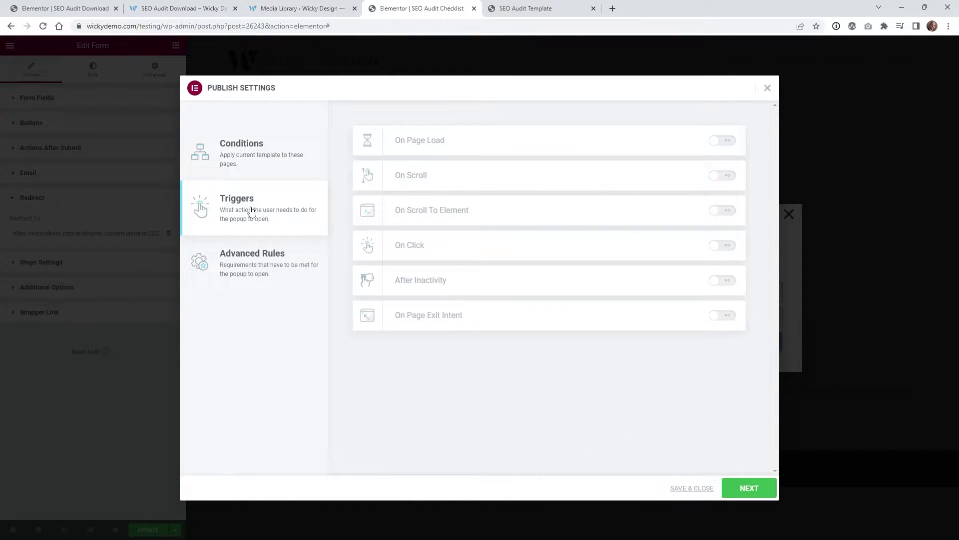
{"action": "left_click", "coordinate": [253, 257]}
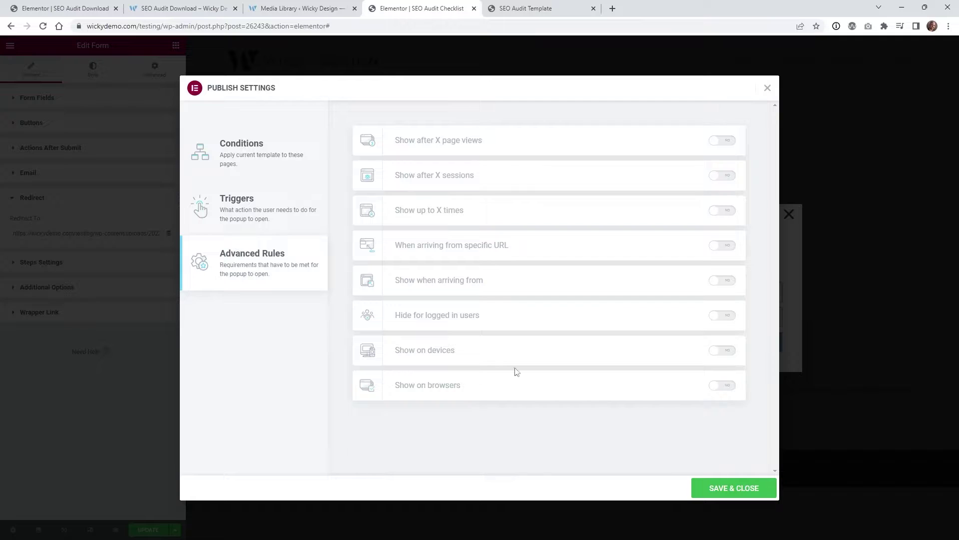
{"action": "left_click", "coordinate": [712, 485]}
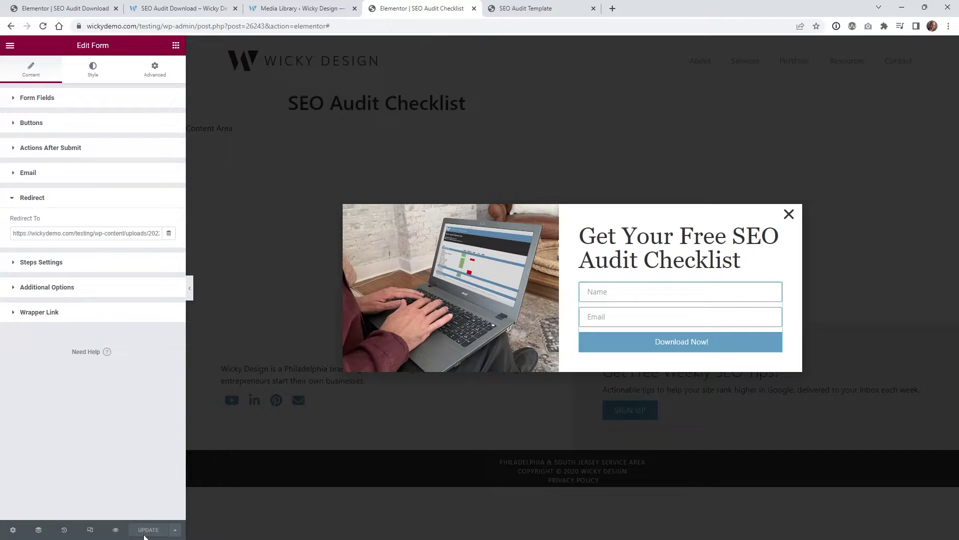
Select the Download the Checklist button in the page editor and clear its existing link
{"action": "left_click", "coordinate": [199, 5]}
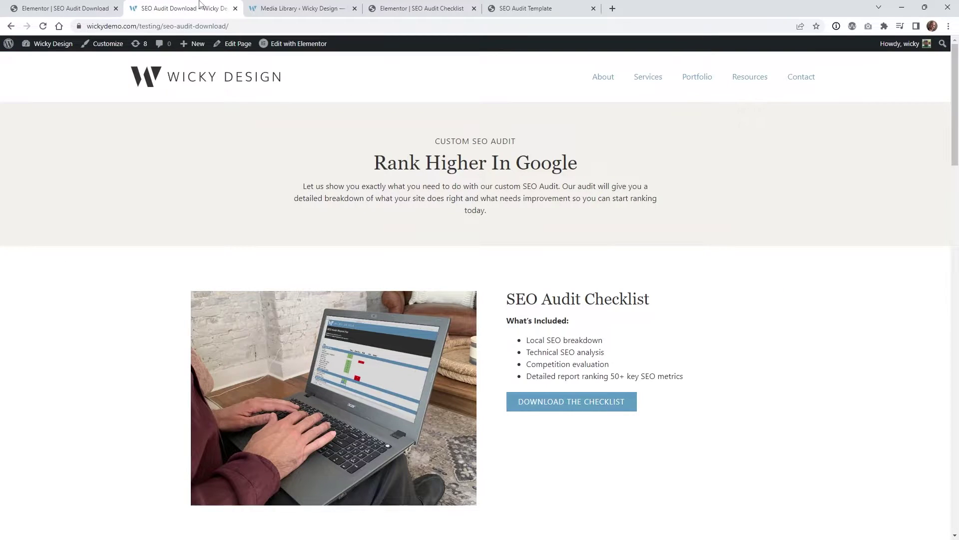
{"action": "left_click", "coordinate": [64, 4]}
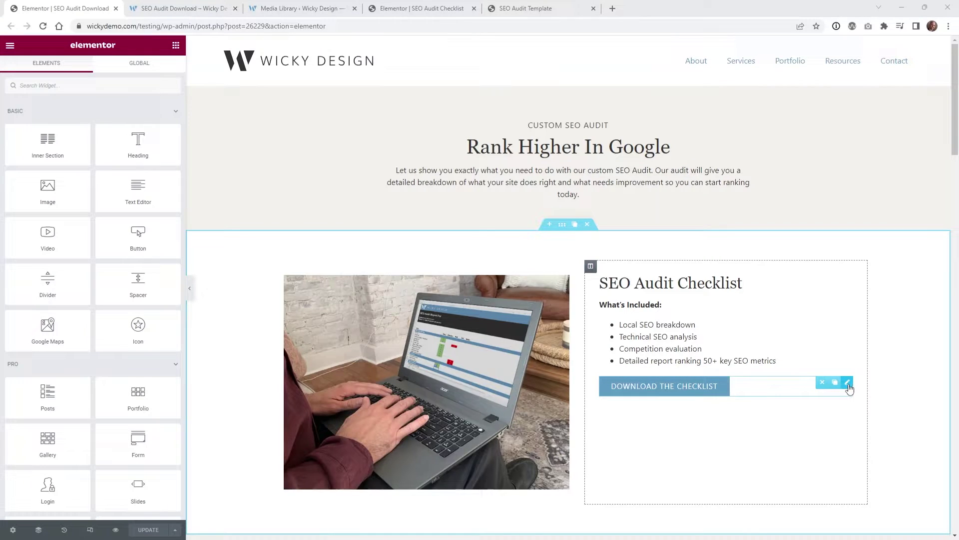
{"action": "left_click", "coordinate": [848, 383]}
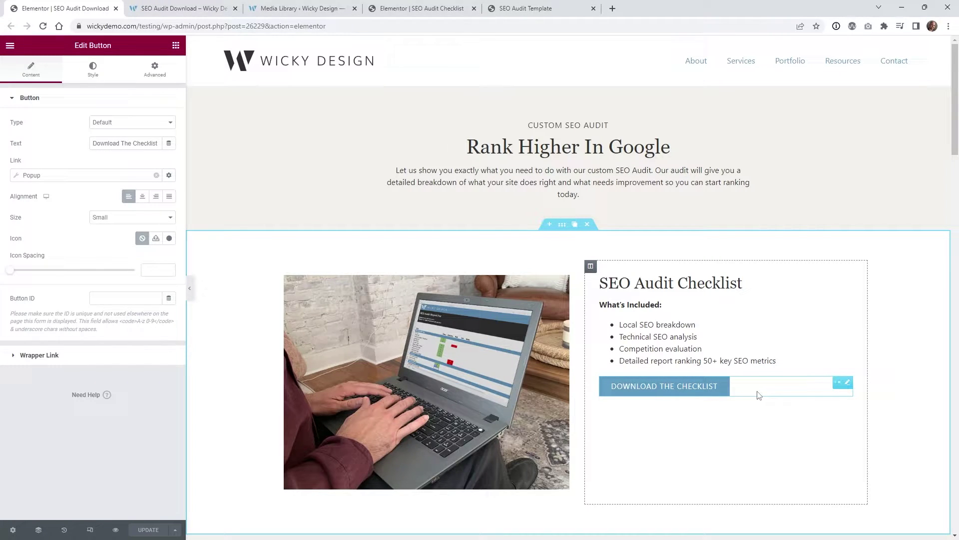
{"action": "left_click", "coordinate": [156, 175]}
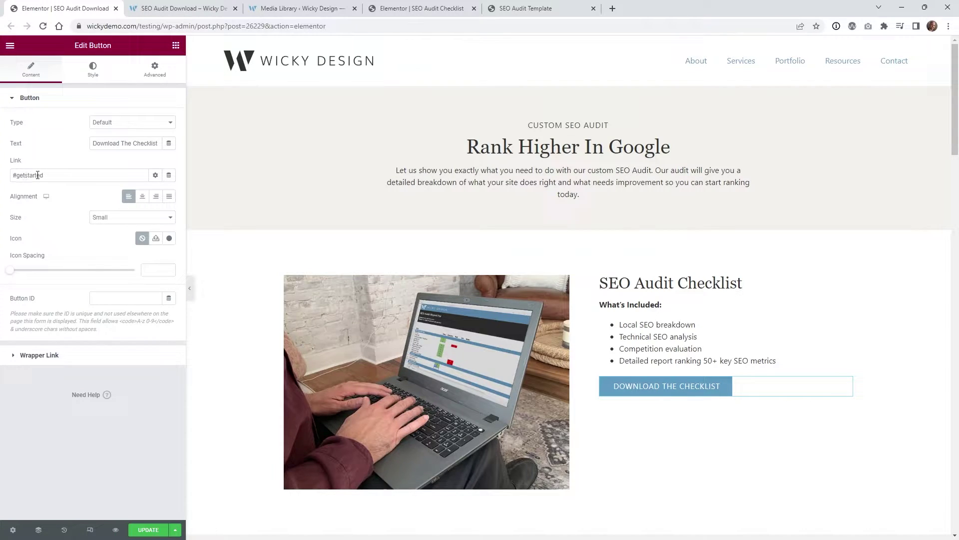
{"action": "triple_click", "coordinate": [26, 175]}
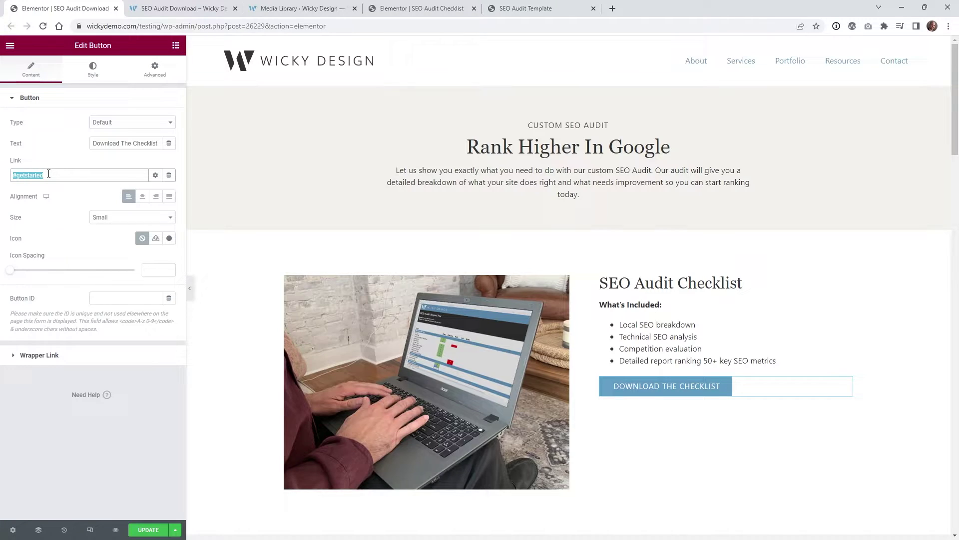
Set the button's link to a dynamic Popup tag with the Open Popup action
{"action": "left_click", "coordinate": [168, 176]}
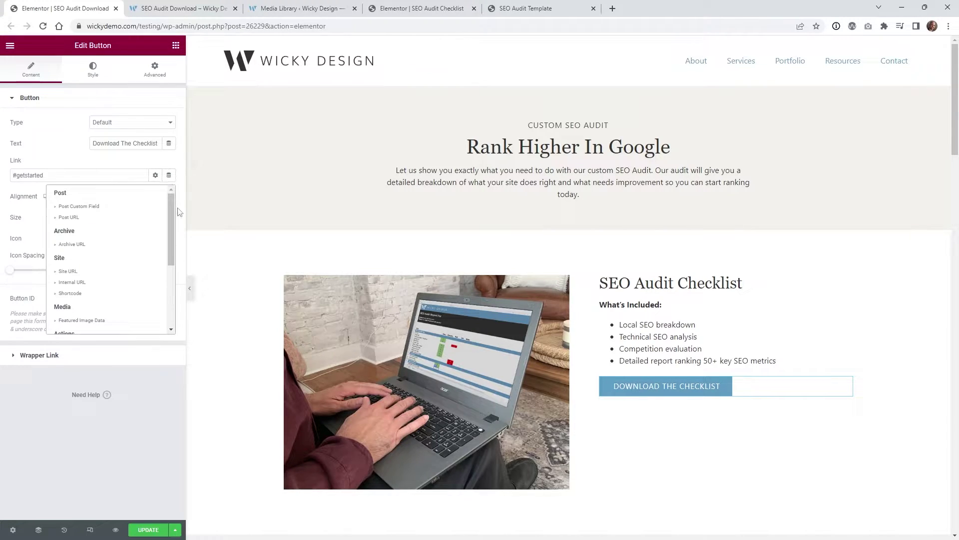
{"action": "left_click_drag", "start_coordinate": [170, 207], "coordinate": [167, 254]}
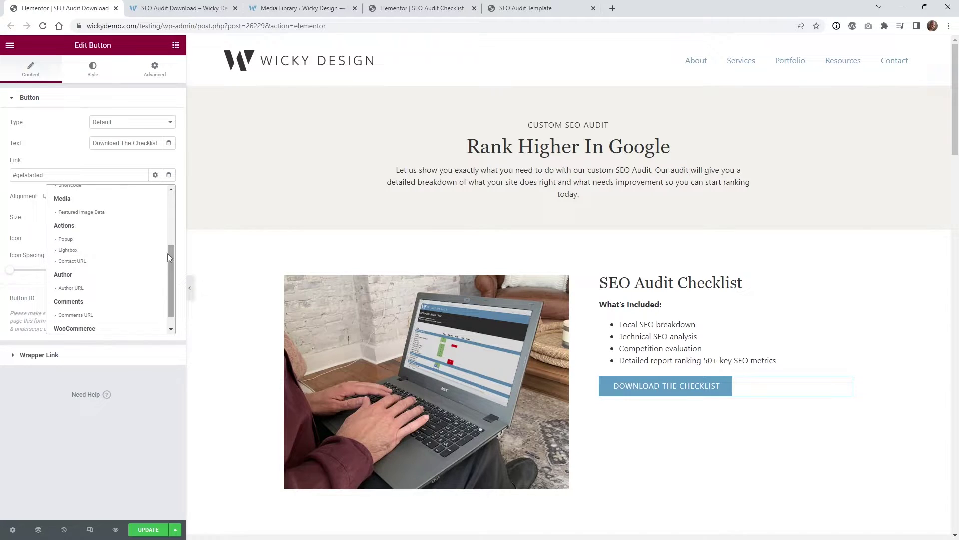
{"action": "left_click", "coordinate": [66, 240]}
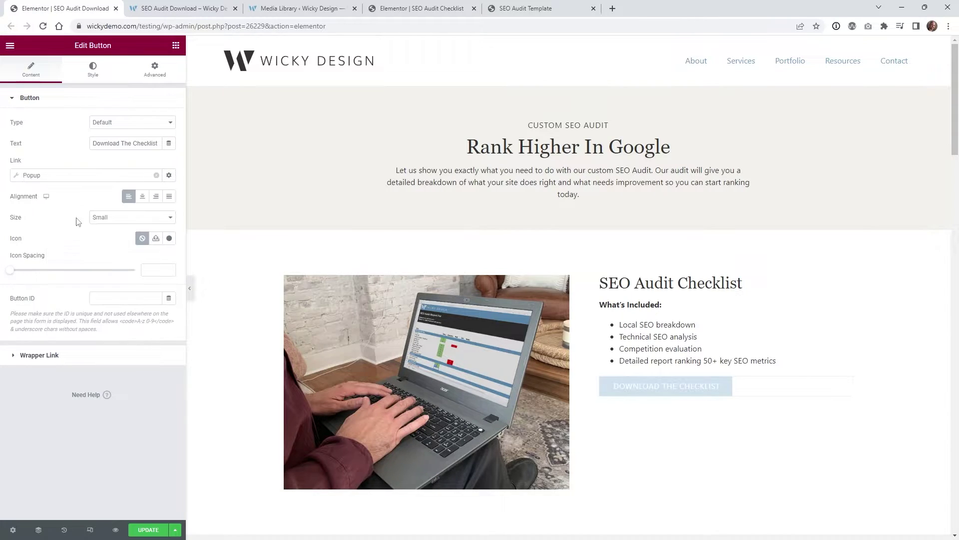
{"action": "left_click", "coordinate": [29, 176]}
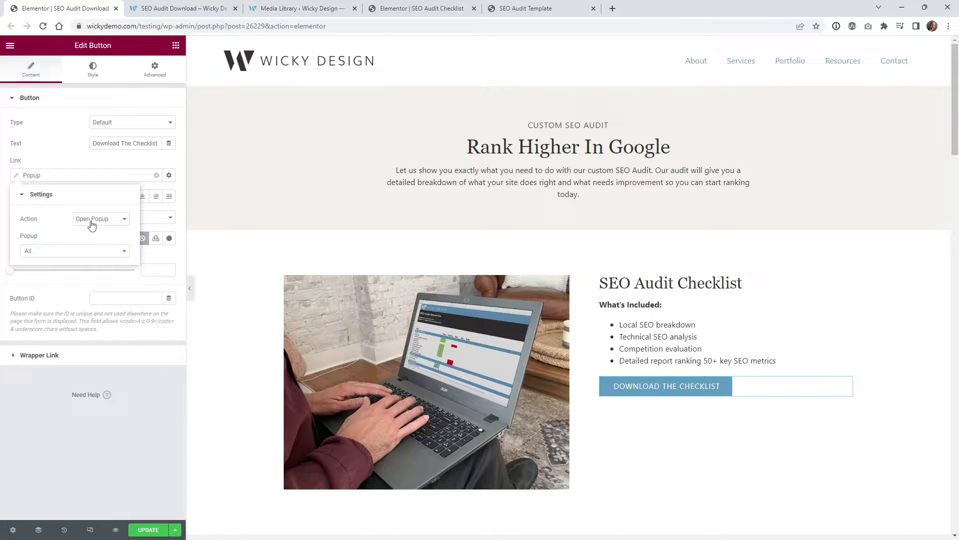
{"action": "left_click", "coordinate": [92, 224]}
{"action": "left_click", "coordinate": [91, 231]}
Choose the SEO Audit Checklist popup for the link, update the page, and view it live
{"action": "left_click", "coordinate": [58, 251]}
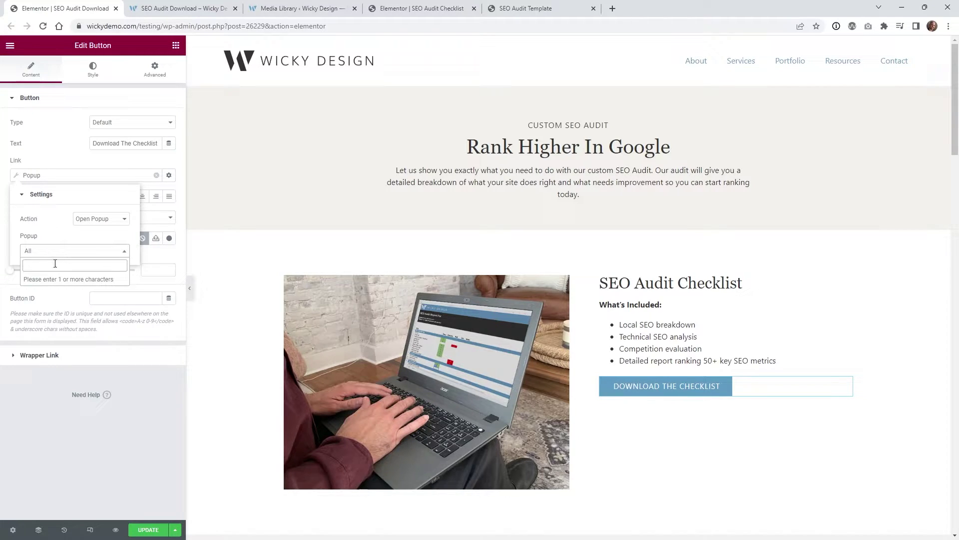
{"action": "type", "text": "seo"}
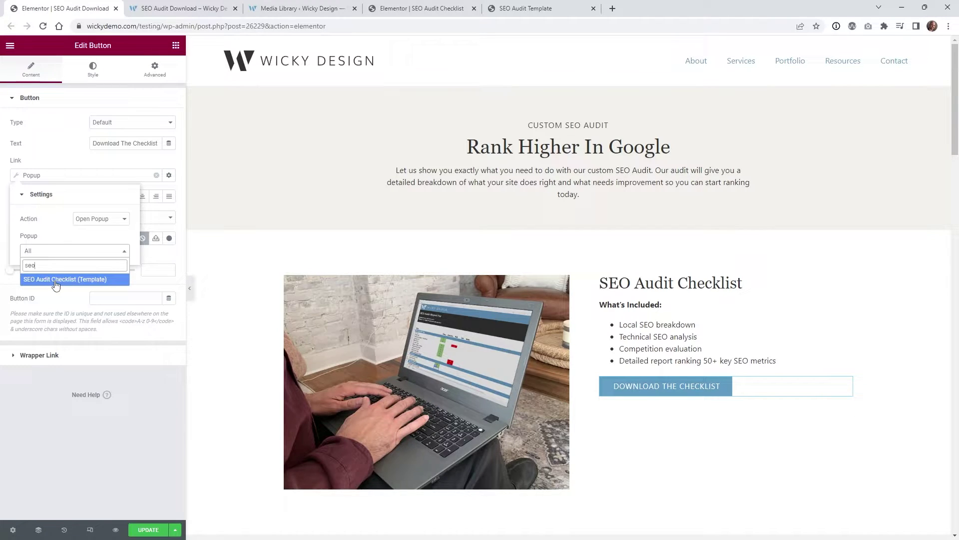
{"action": "left_click", "coordinate": [56, 280]}
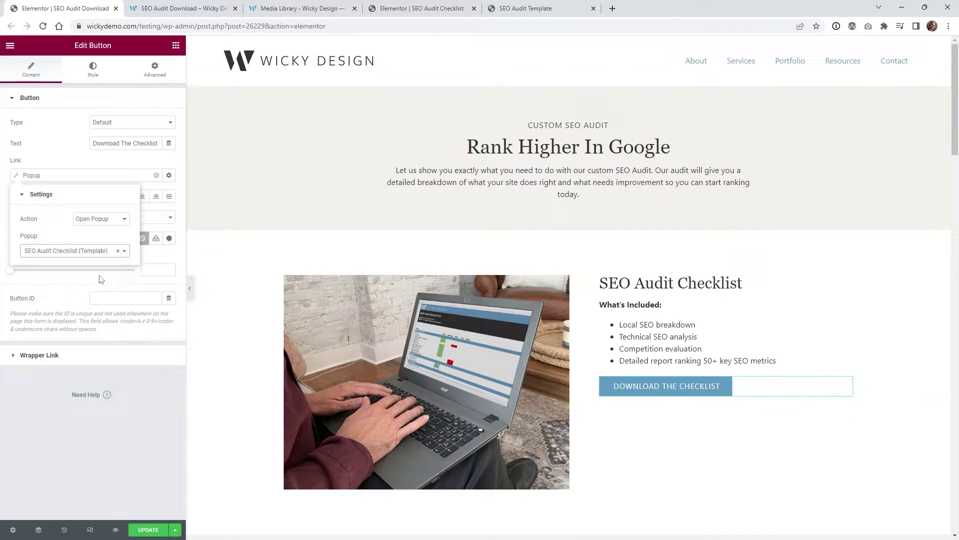
{"action": "left_click", "coordinate": [87, 430]}
{"action": "left_click", "coordinate": [148, 530]}
{"action": "key", "text": "ctrl+Tab"}
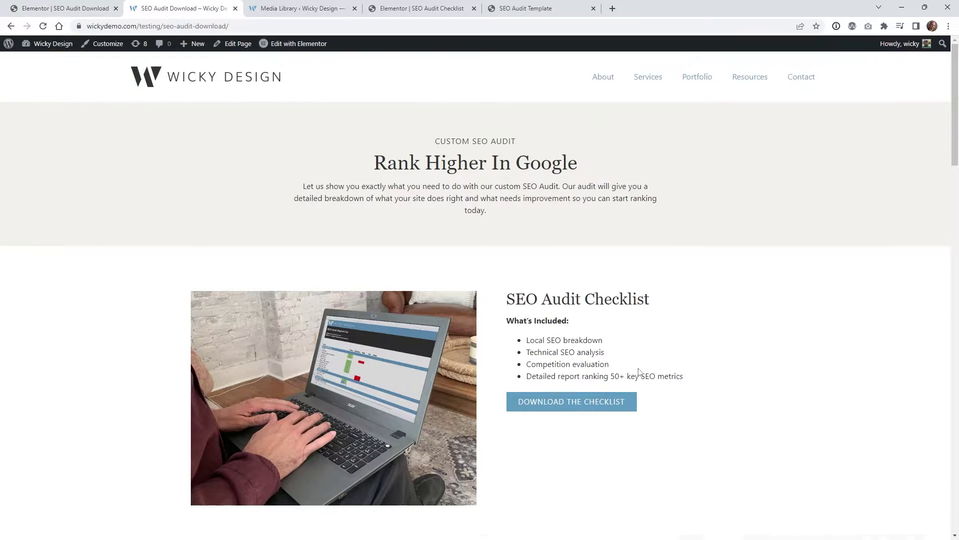
Open the checklist popup, enter a test name and email address, and submit with Download Now!
{"action": "left_click", "coordinate": [557, 409]}
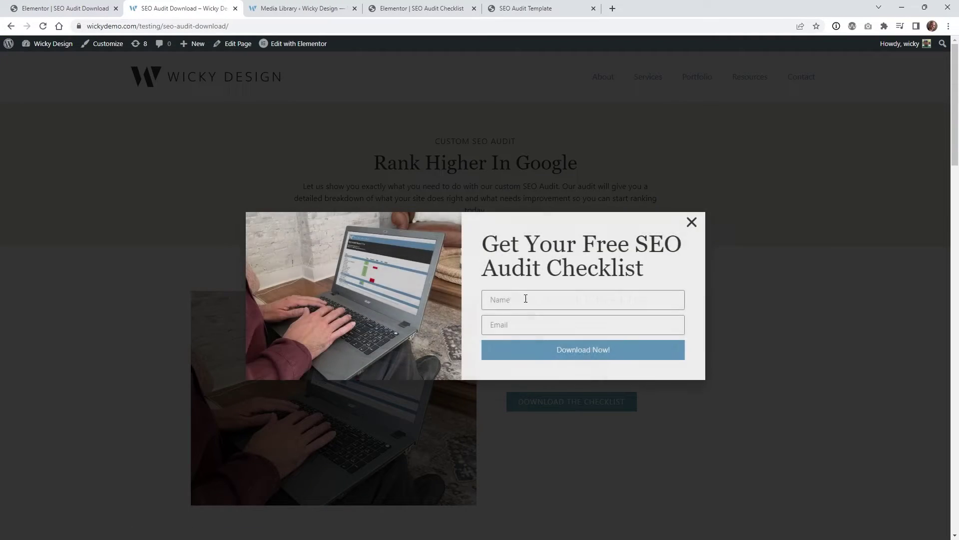
{"action": "left_click", "coordinate": [525, 299]}
{"action": "type", "text": "Mark"}
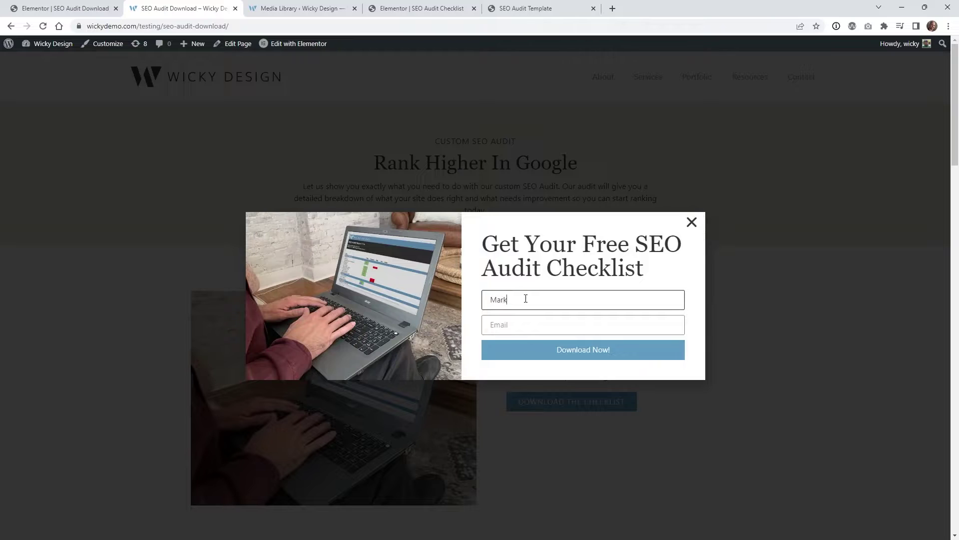
{"action": "key", "text": "Tab"}
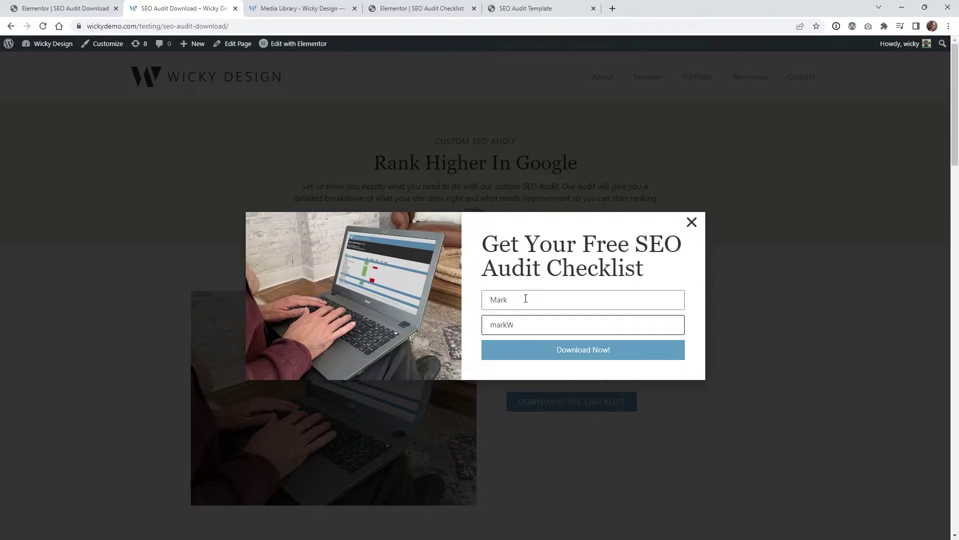
{"action": "left_click", "coordinate": [543, 355]}
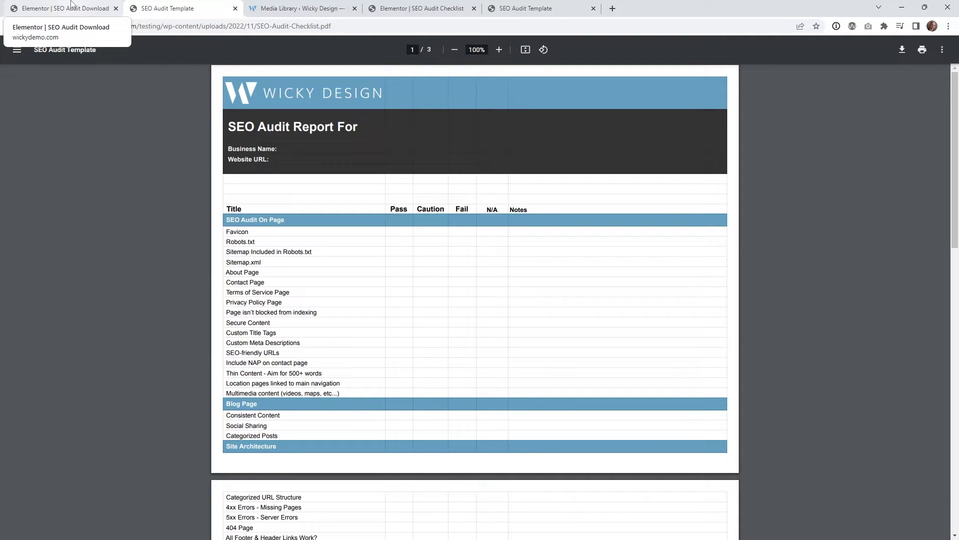
Select the SEO-Audit-Checklist.pdf web address in the address bar
{"action": "left_click", "coordinate": [306, 27]}
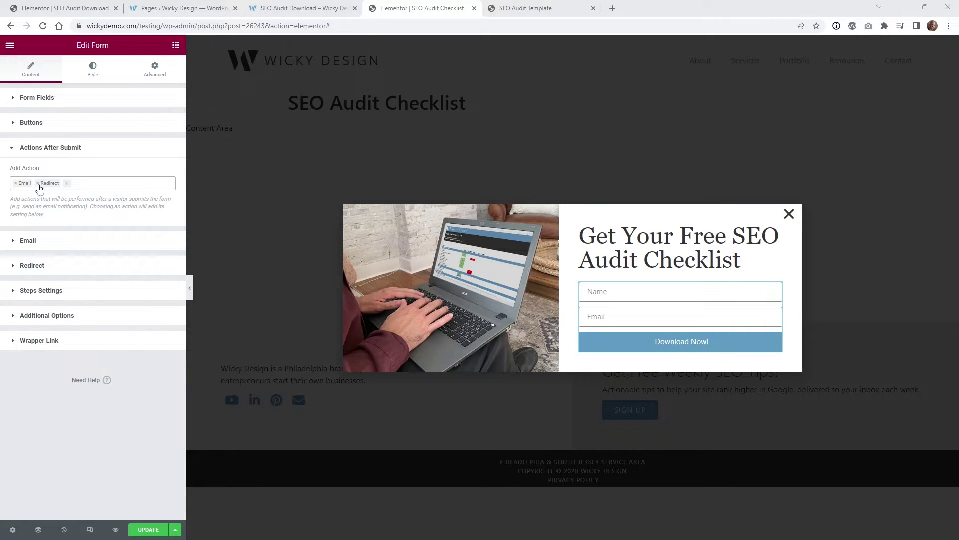
Remove the Redirect action, add Email 2, and expand the Email settings
{"action": "left_click", "coordinate": [38, 184]}
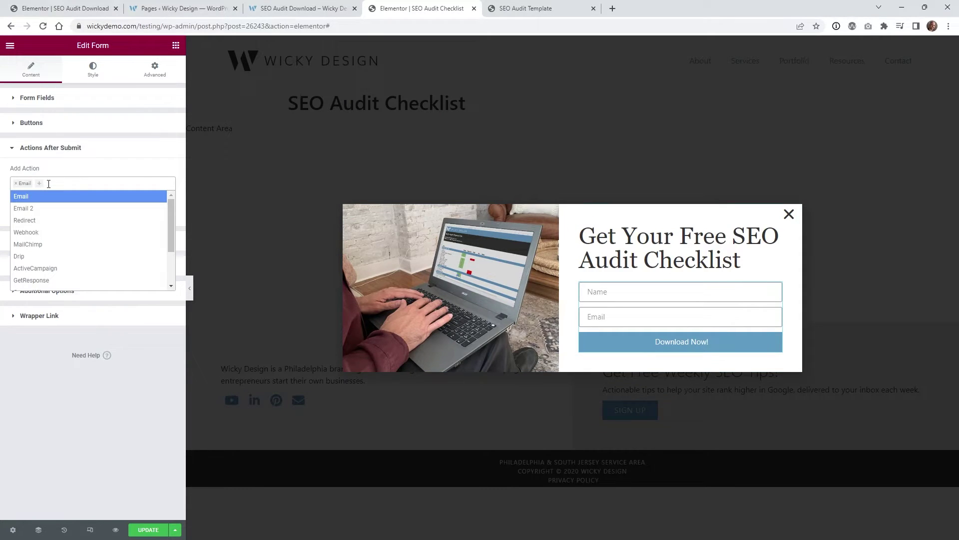
{"action": "left_click", "coordinate": [30, 209]}
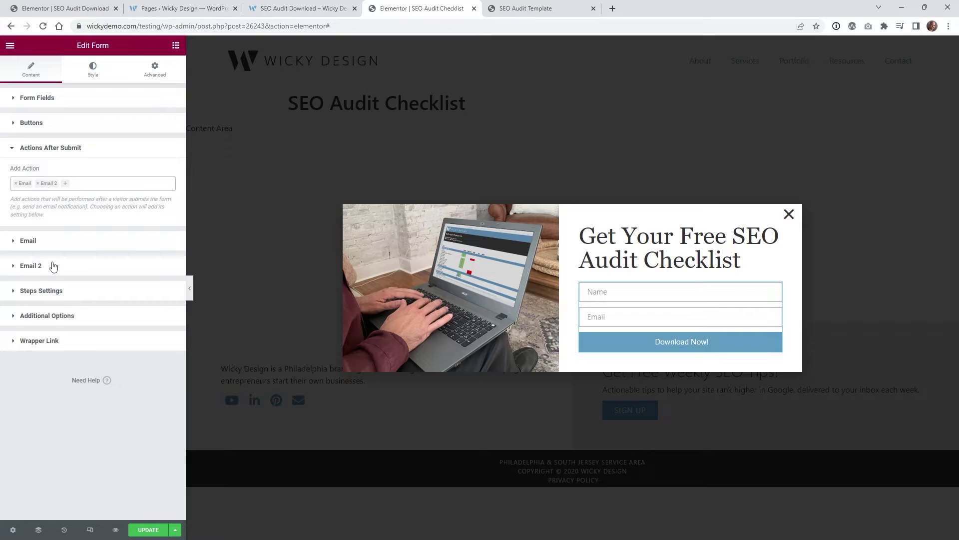
{"action": "left_click", "coordinate": [36, 240]}
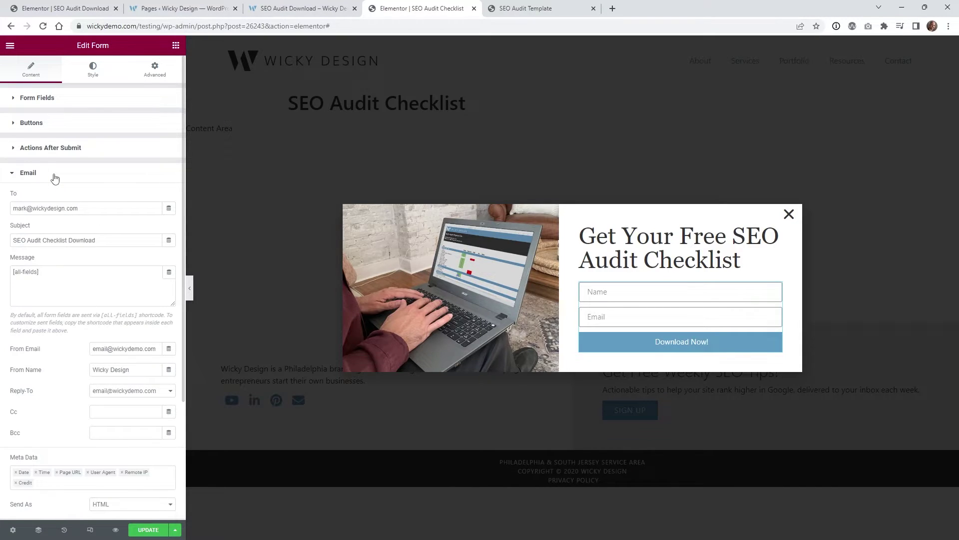
Select the all-fields placeholder in the Email message, then collapse Email and expand Email 2
{"action": "left_click_drag", "start_coordinate": [46, 273], "coordinate": [9, 276]}
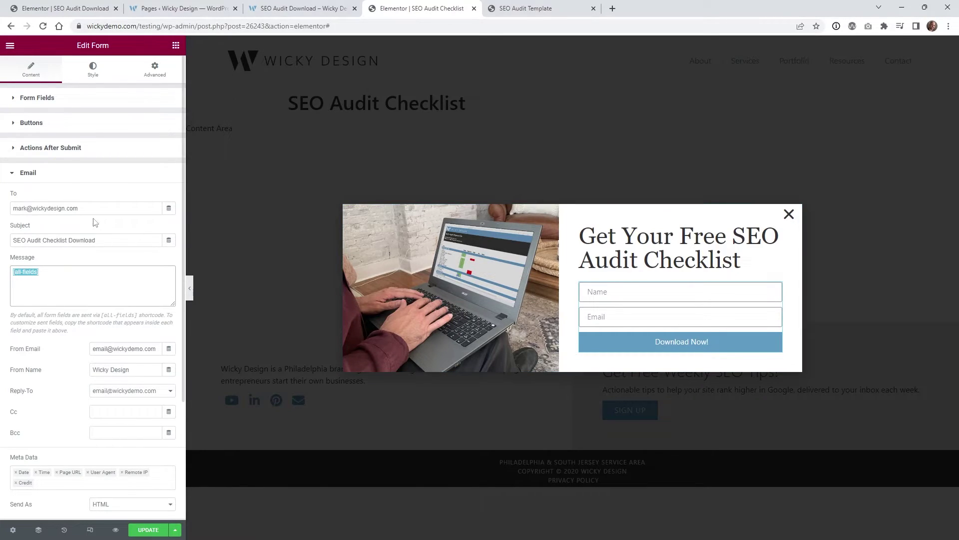
{"action": "left_click", "coordinate": [35, 175]}
{"action": "left_click", "coordinate": [50, 203]}
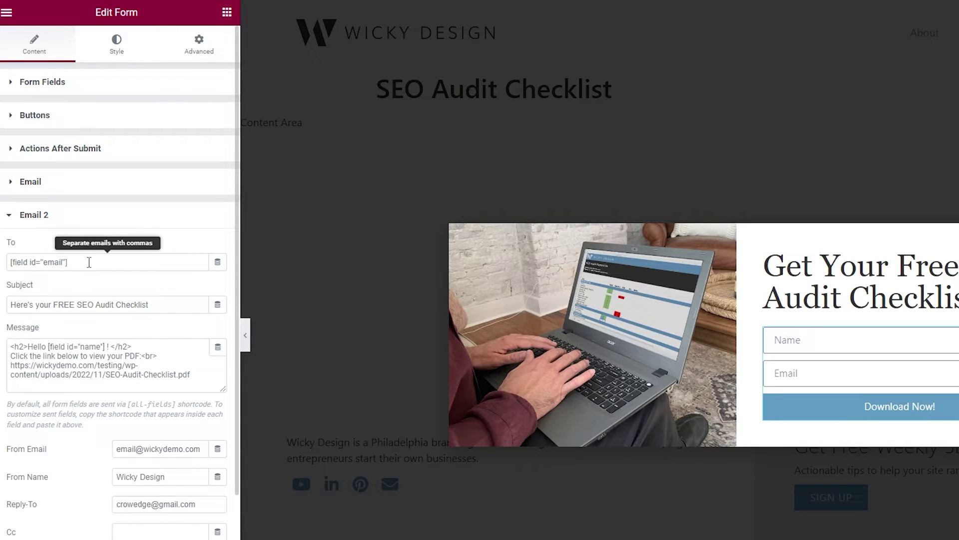
{"action": "left_click_drag", "start_coordinate": [89, 262], "coordinate": [10, 263]}
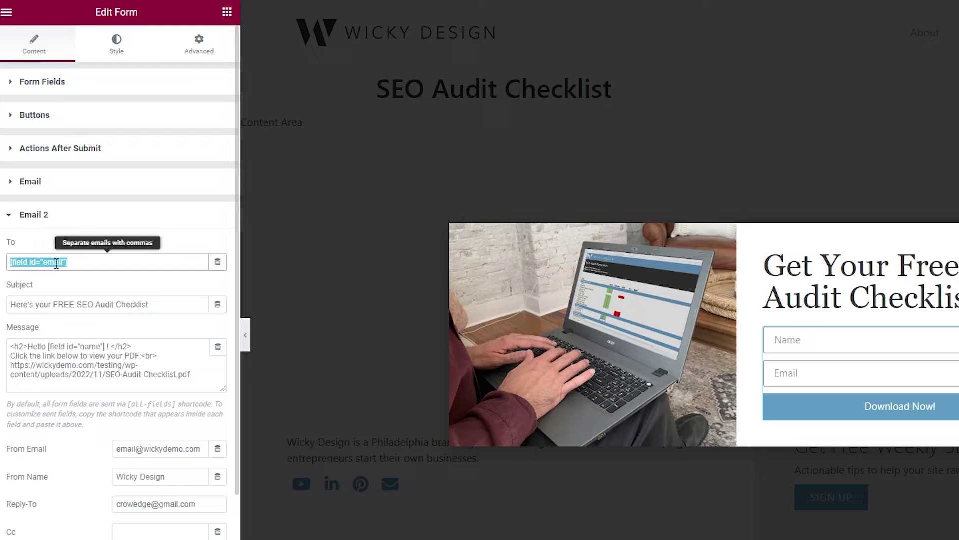
{"action": "left_click", "coordinate": [72, 81]}
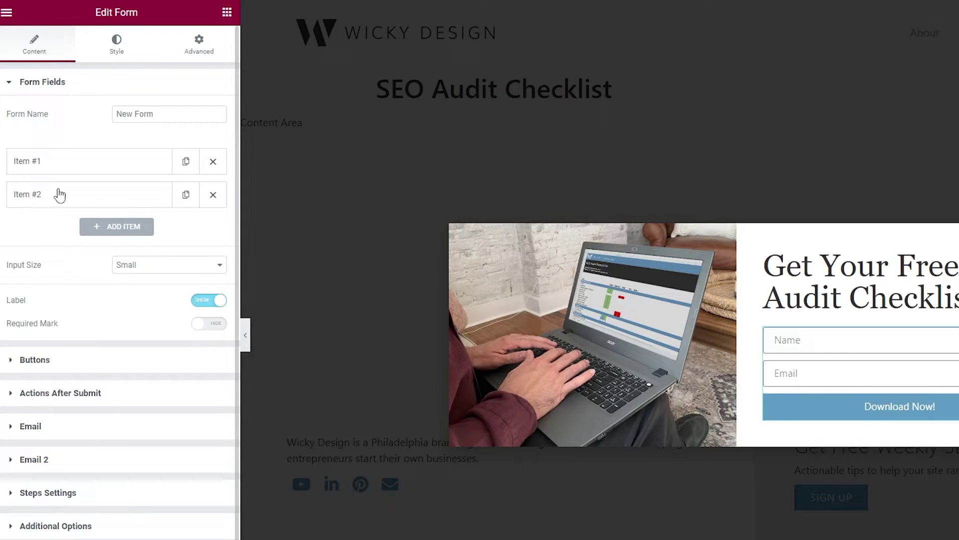
{"action": "left_click", "coordinate": [56, 198]}
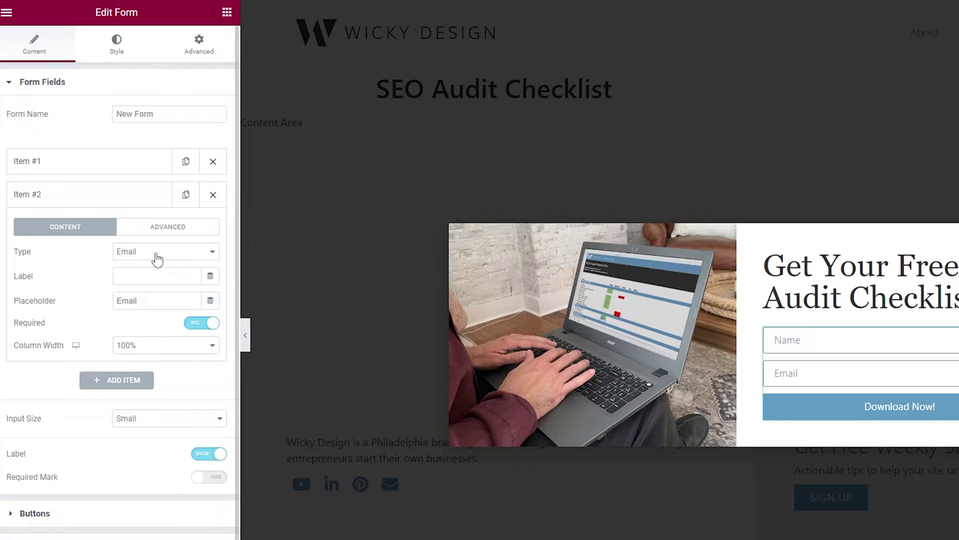
{"action": "left_click", "coordinate": [166, 228]}
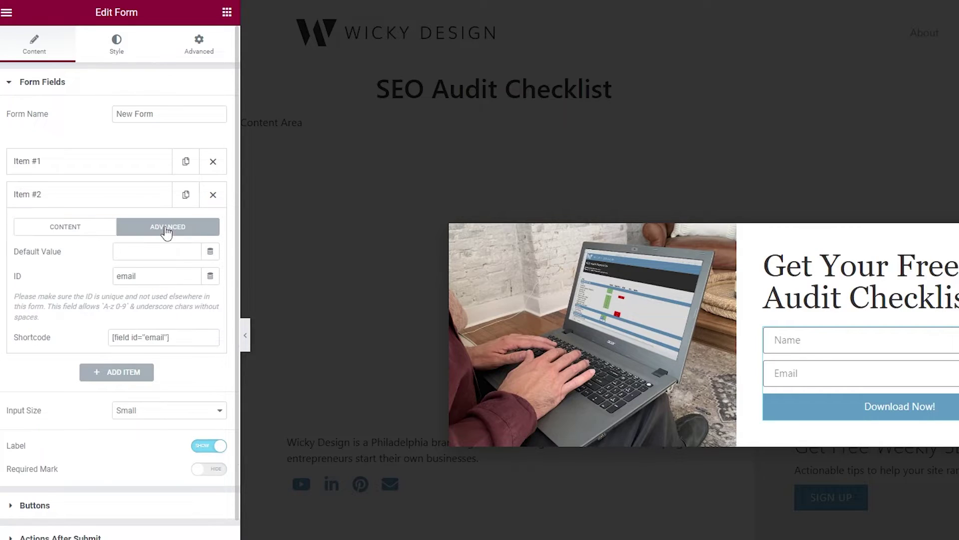
{"action": "left_click", "coordinate": [144, 333]}
{"action": "left_click_drag", "start_coordinate": [168, 338], "coordinate": [104, 340]}
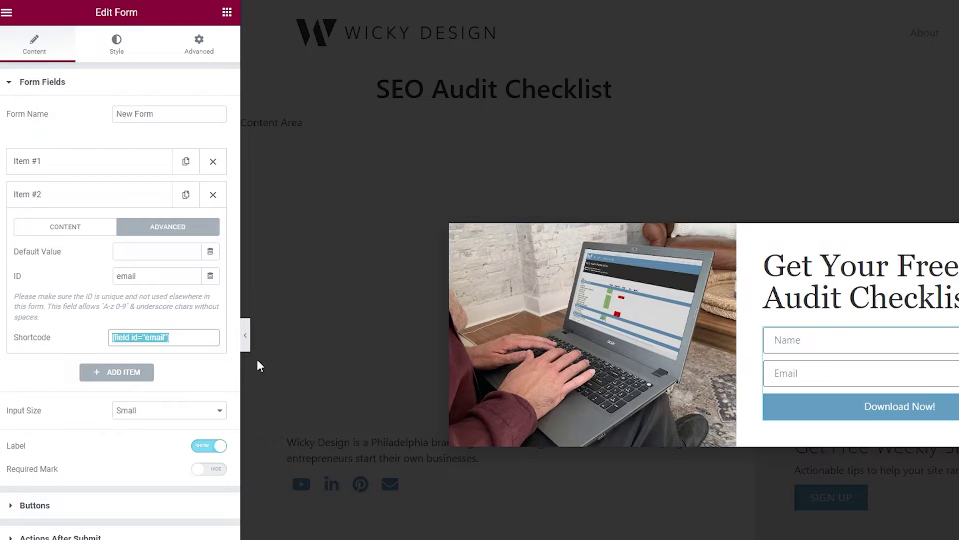
{"action": "left_click", "coordinate": [172, 337]}
{"action": "left_click_drag", "start_coordinate": [173, 337], "coordinate": [107, 336]}
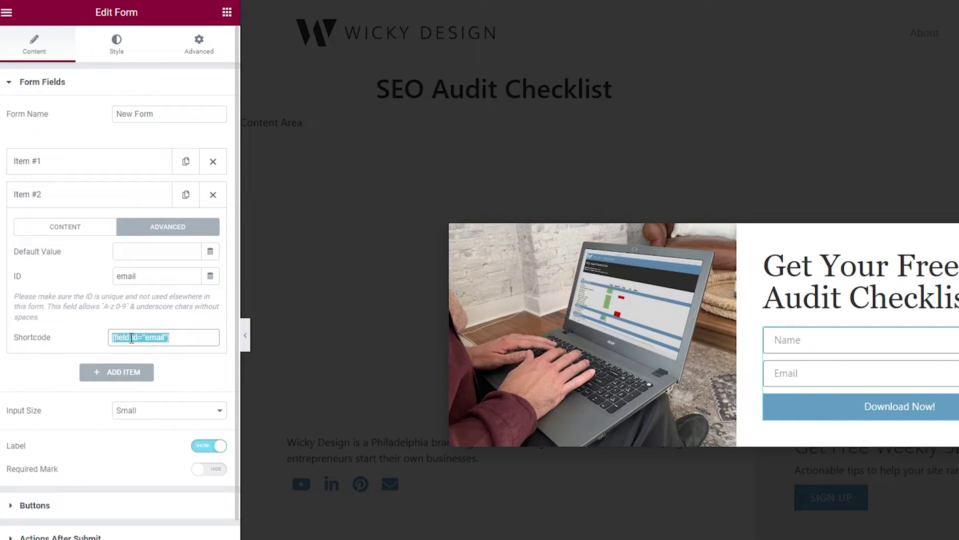
{"action": "left_click", "coordinate": [51, 83]}
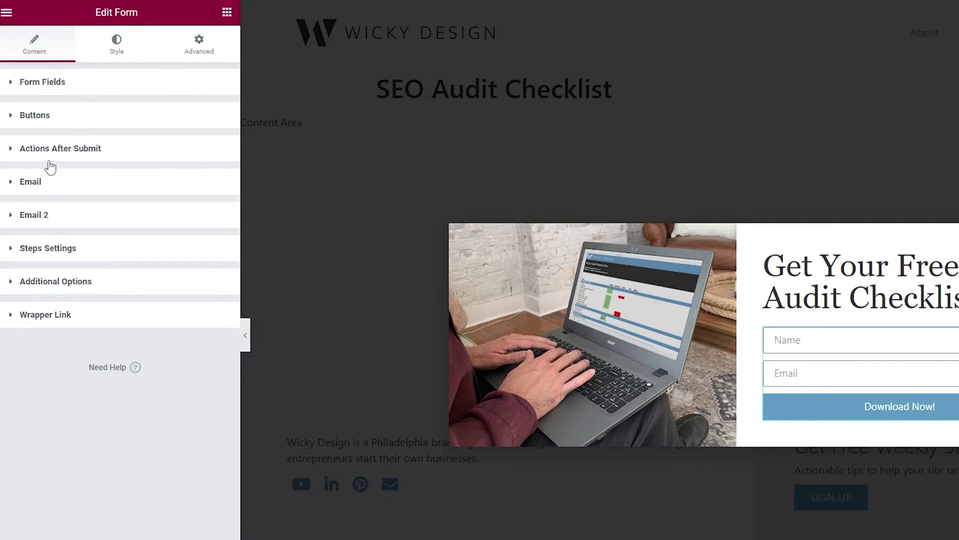
Expand Email 2 and check its recipient shortcode, subject, and the name shortcode in the message
{"action": "left_click", "coordinate": [53, 219]}
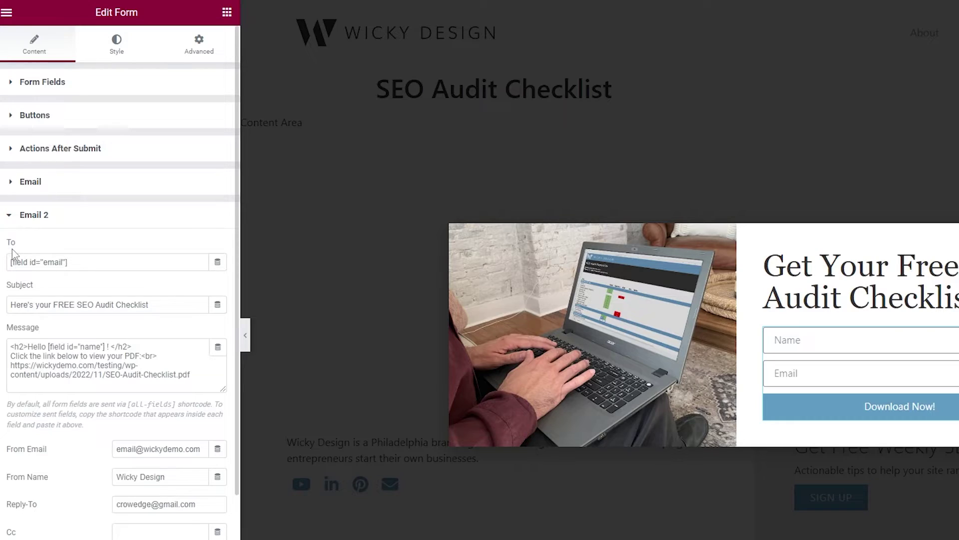
{"action": "left_click", "coordinate": [26, 268]}
{"action": "key", "text": "shift+End"}
{"action": "key", "text": "ctrl+a"}
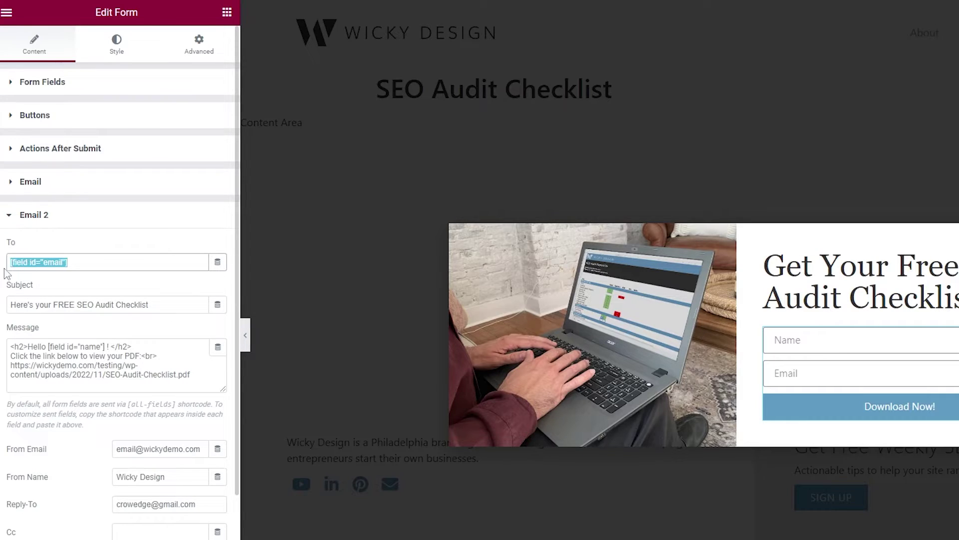
{"action": "left_click", "coordinate": [72, 309]}
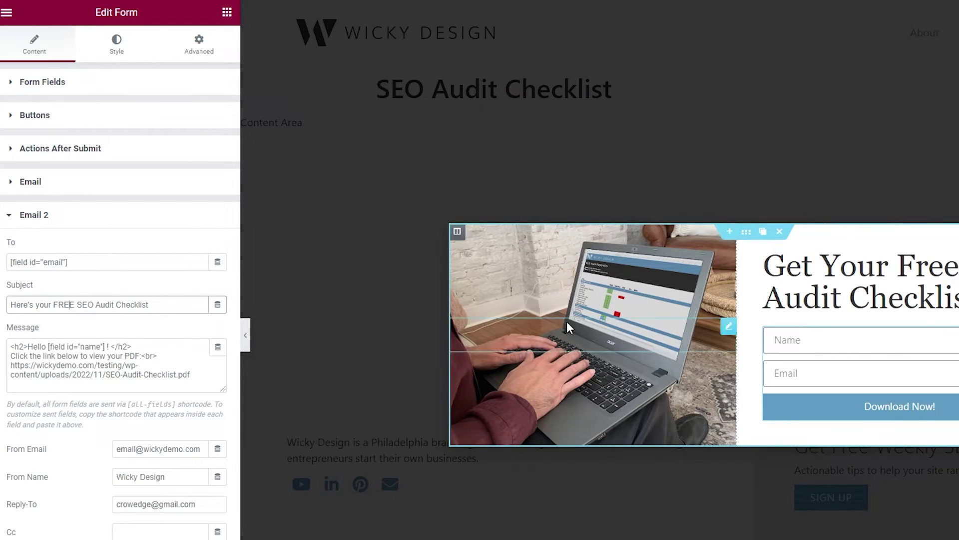
{"action": "left_click", "coordinate": [112, 348]}
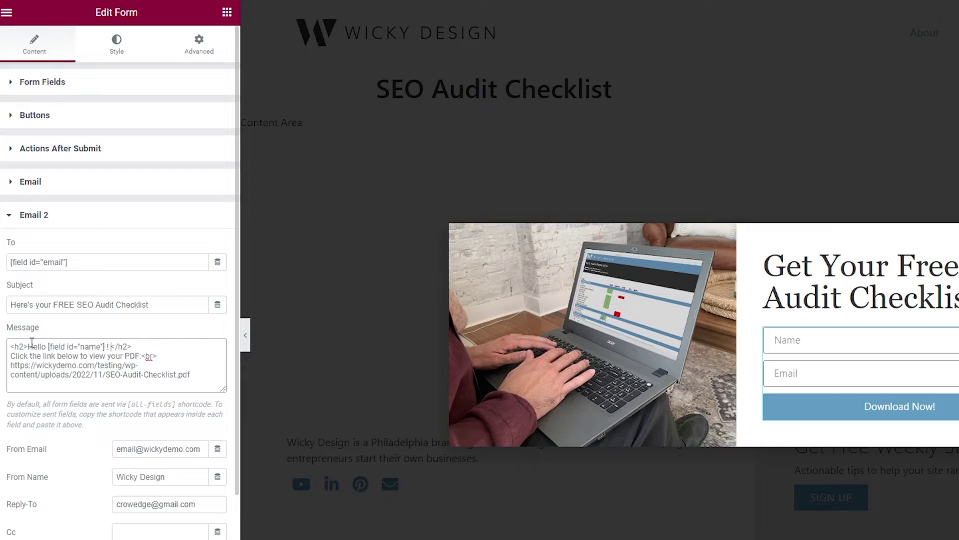
{"action": "left_click_drag", "start_coordinate": [58, 346], "coordinate": [105, 347]}
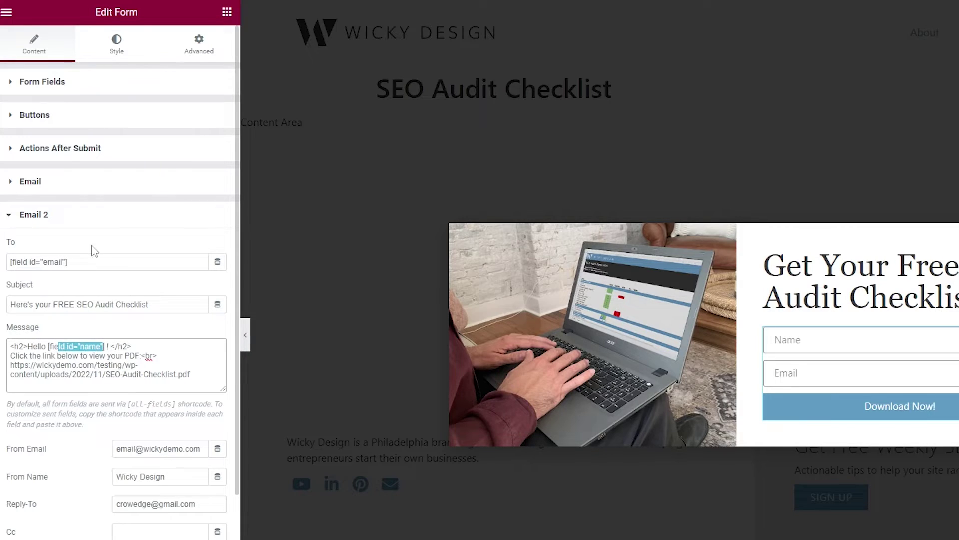
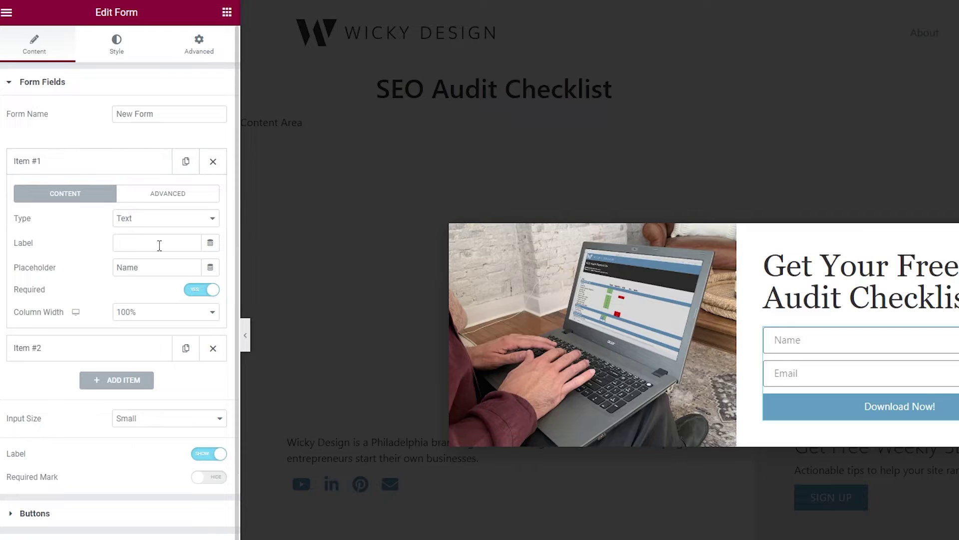
In the Name field's Advanced settings, copy the shortcode [field id="name"], then collapse Form Fields
{"action": "left_click", "coordinate": [157, 200]}
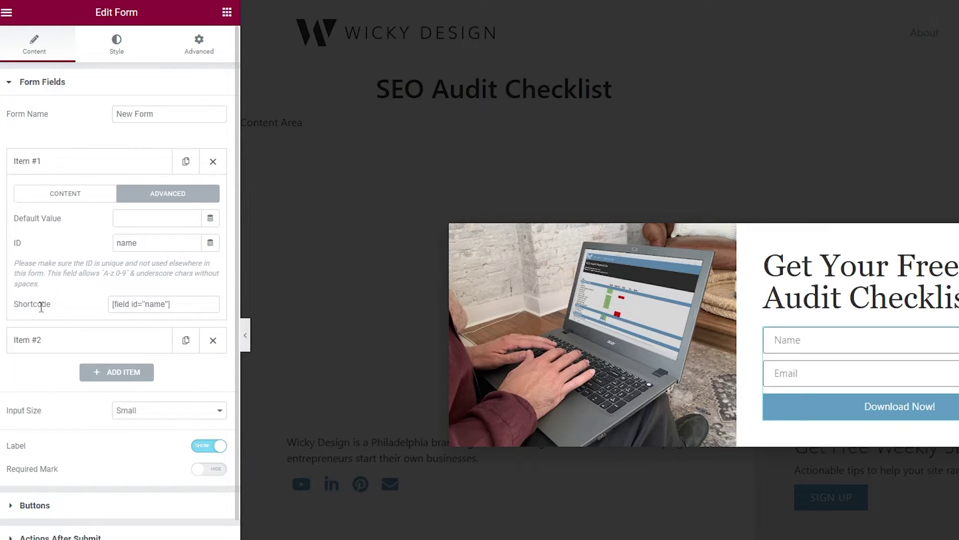
{"action": "left_click_drag", "start_coordinate": [184, 304], "coordinate": [96, 315]}
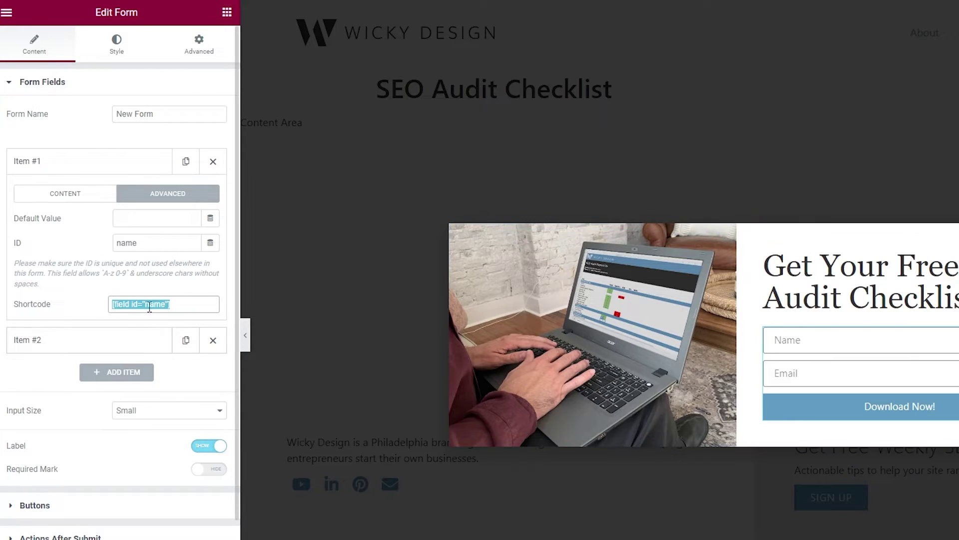
{"action": "left_click", "coordinate": [44, 86]}
Expand Email 2, enlarge its Message box, and select the SEO-Audit-Checklist.pdf link line
{"action": "left_click", "coordinate": [55, 218]}
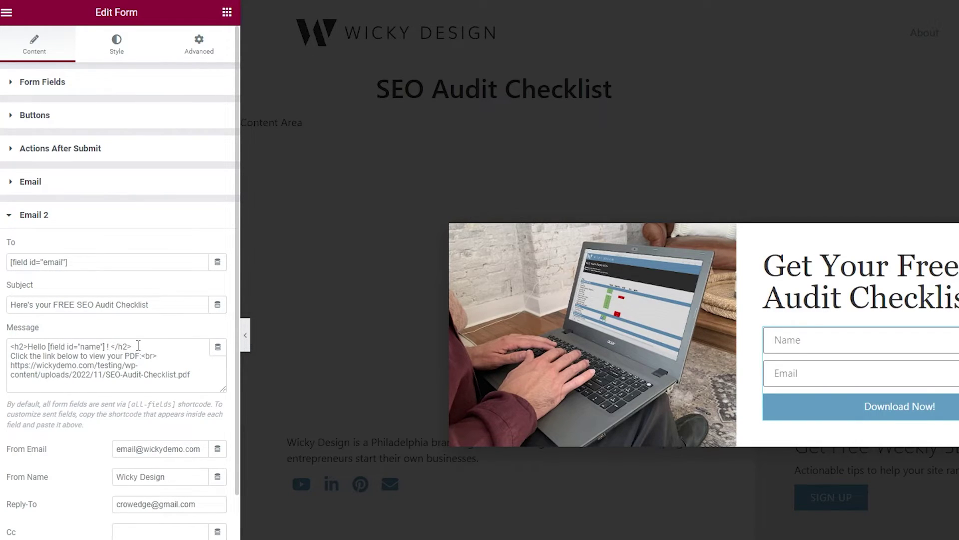
{"action": "left_click_drag", "start_coordinate": [223, 389], "coordinate": [221, 408]}
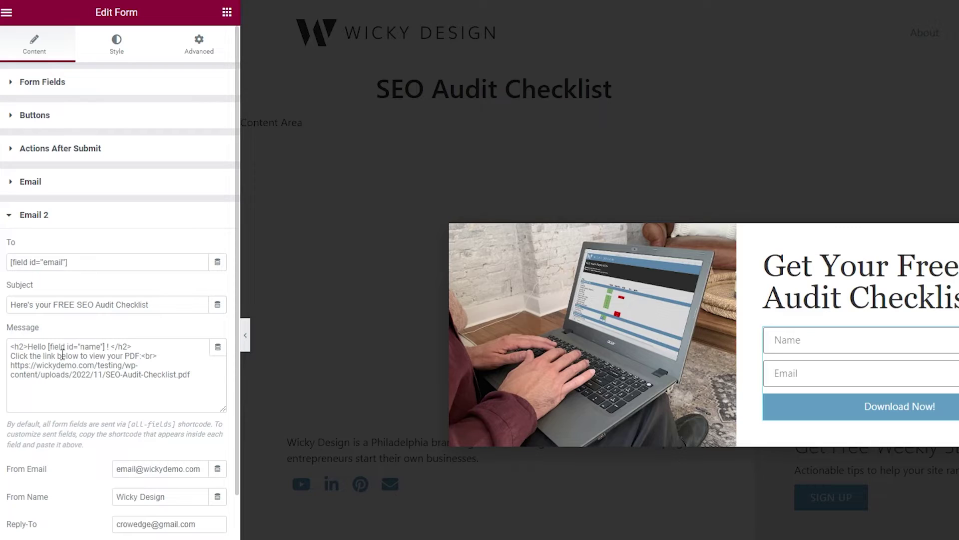
{"action": "left_click_drag", "start_coordinate": [16, 356], "coordinate": [141, 357]}
{"action": "left_click", "coordinate": [149, 357]}
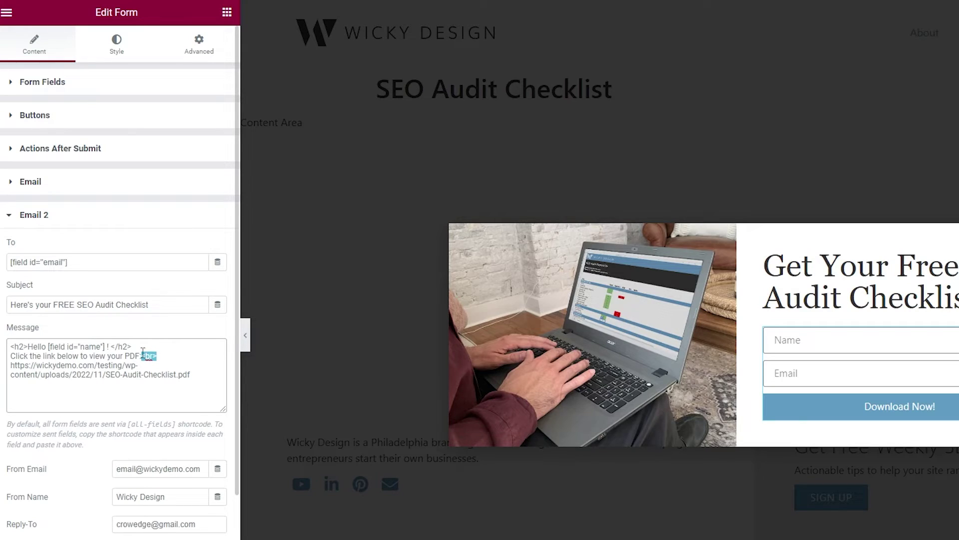
{"action": "left_click", "coordinate": [56, 370]}
{"action": "left_click_drag", "start_coordinate": [15, 366], "coordinate": [200, 374]}
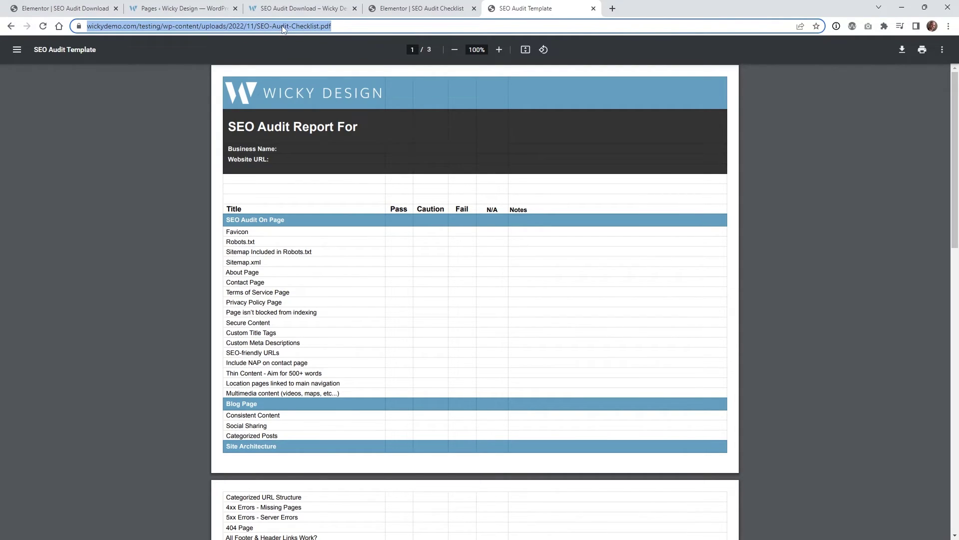
Back in the editor, select the full PDF link in the Email 2 message
{"action": "left_click", "coordinate": [420, 8]}
{"action": "left_click_drag", "start_coordinate": [148, 318], "coordinate": [6, 318]}
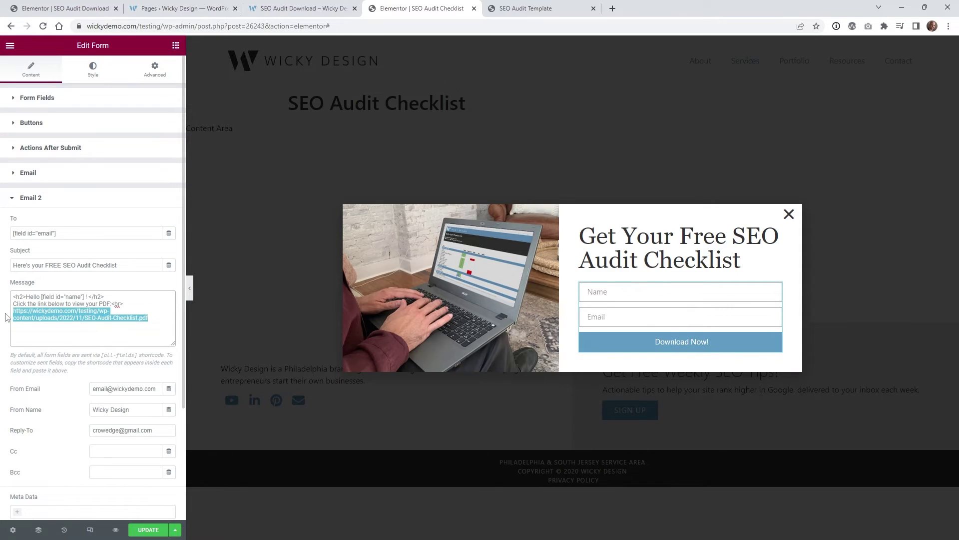
{"action": "left_click", "coordinate": [103, 320]}
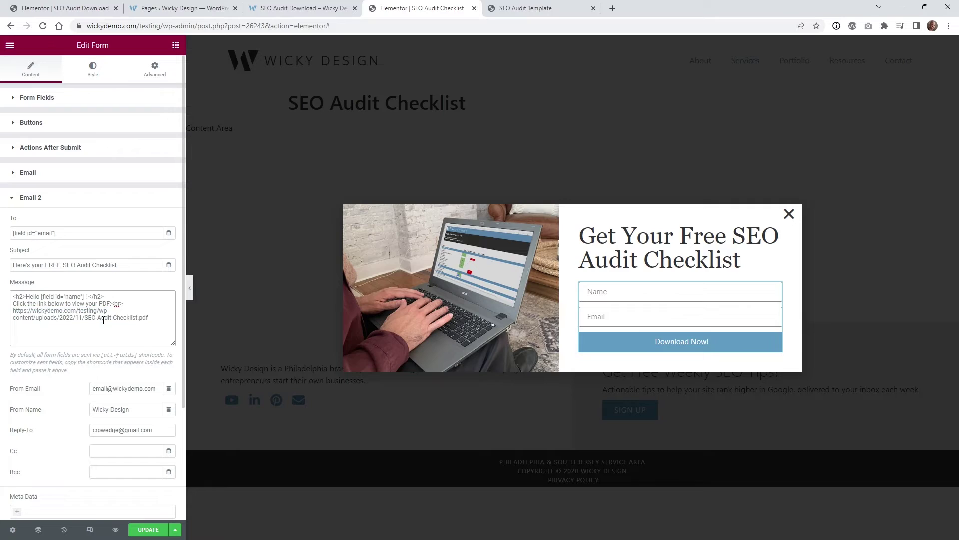
{"action": "left_click_drag", "start_coordinate": [146, 318], "coordinate": [11, 319]}
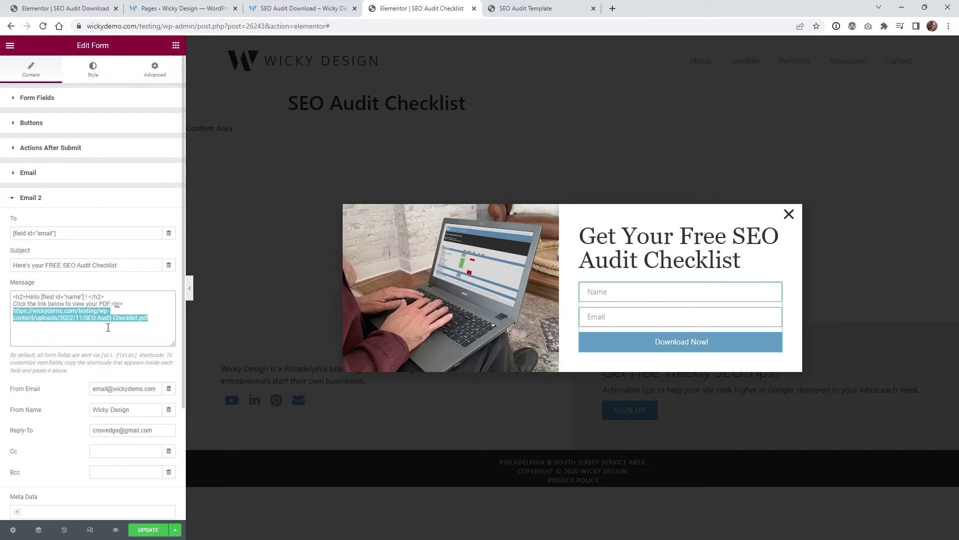
Update the popup with Save & Close and go to the live SEO Audit Download page
{"action": "left_click", "coordinate": [148, 529]}
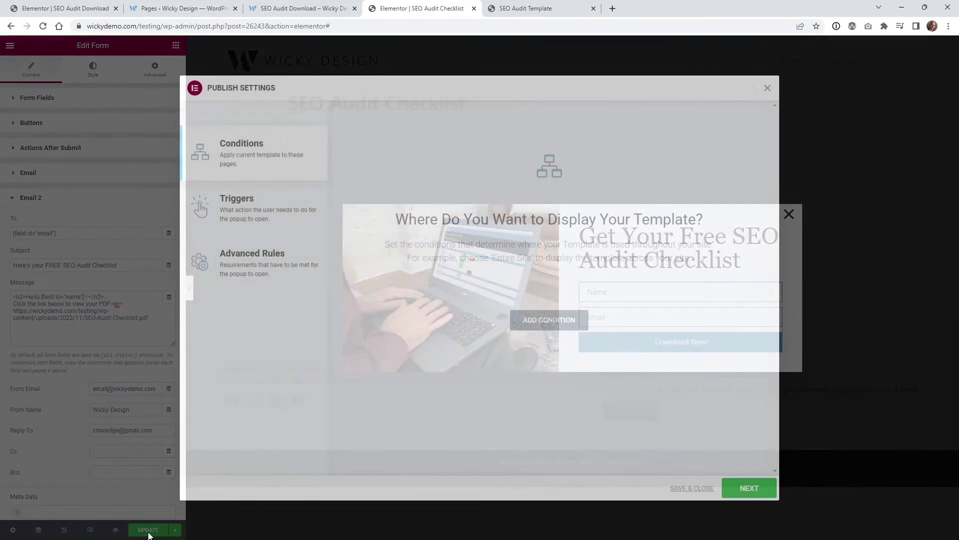
{"action": "left_click", "coordinate": [682, 489]}
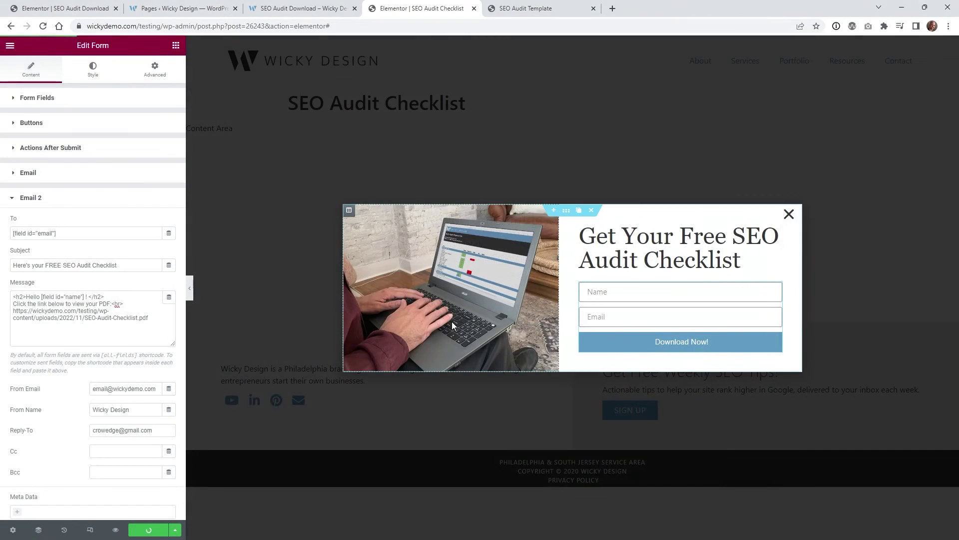
{"action": "key", "text": "ctrl+shift+Tab"}
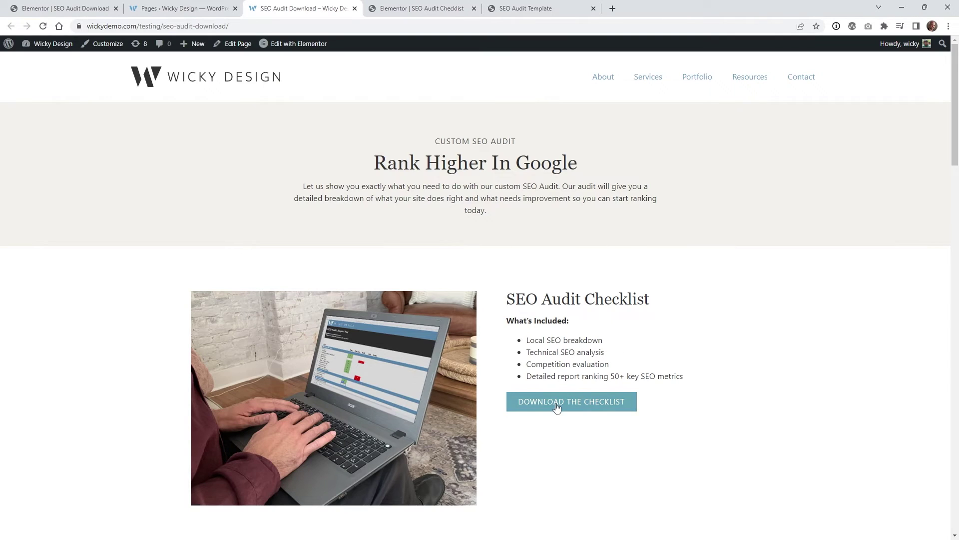
Submit a test name and e-mail through the checklist popup and confirm the success message
{"action": "left_click", "coordinate": [553, 405]}
{"action": "left_click", "coordinate": [532, 301]}
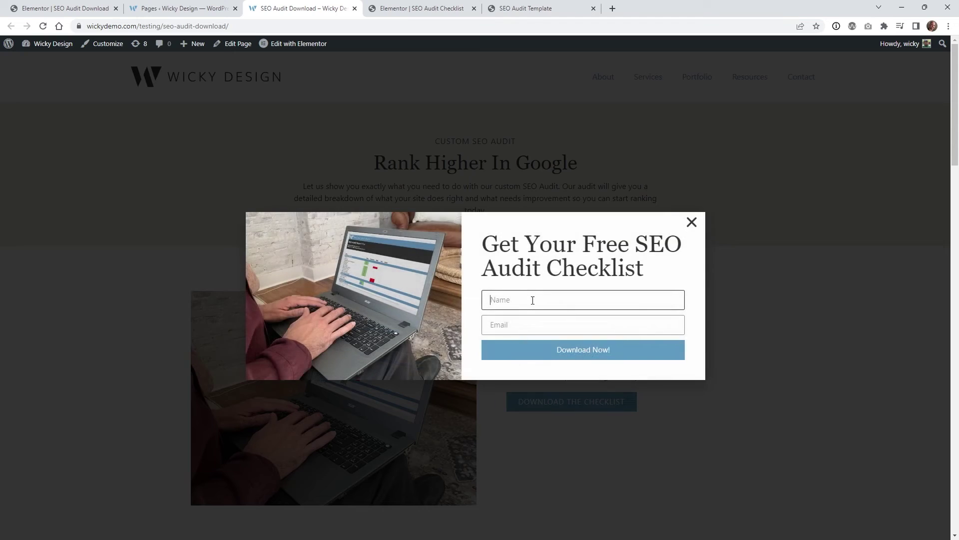
{"action": "type", "text": "Mark"}
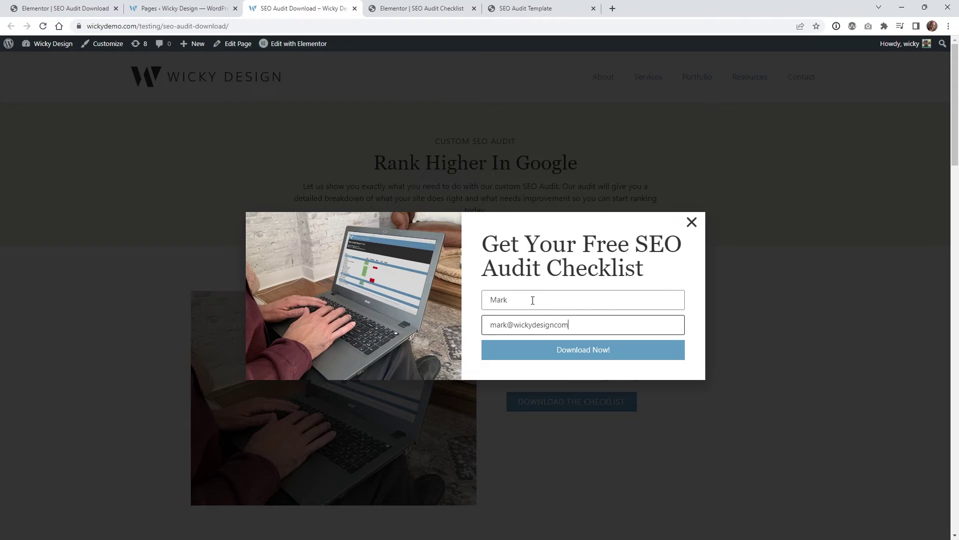
{"action": "left_click", "coordinate": [588, 358]}
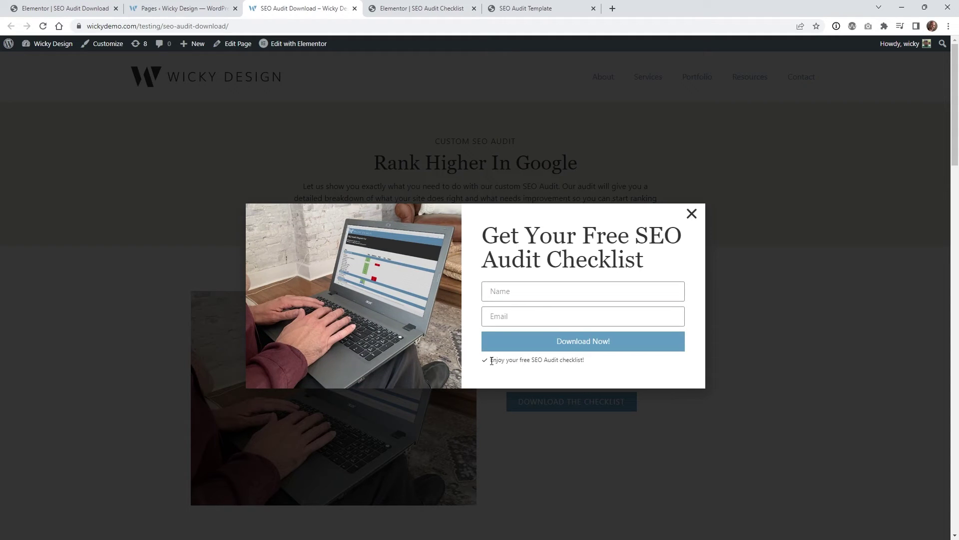
{"action": "left_click_drag", "start_coordinate": [523, 363], "coordinate": [589, 366]}
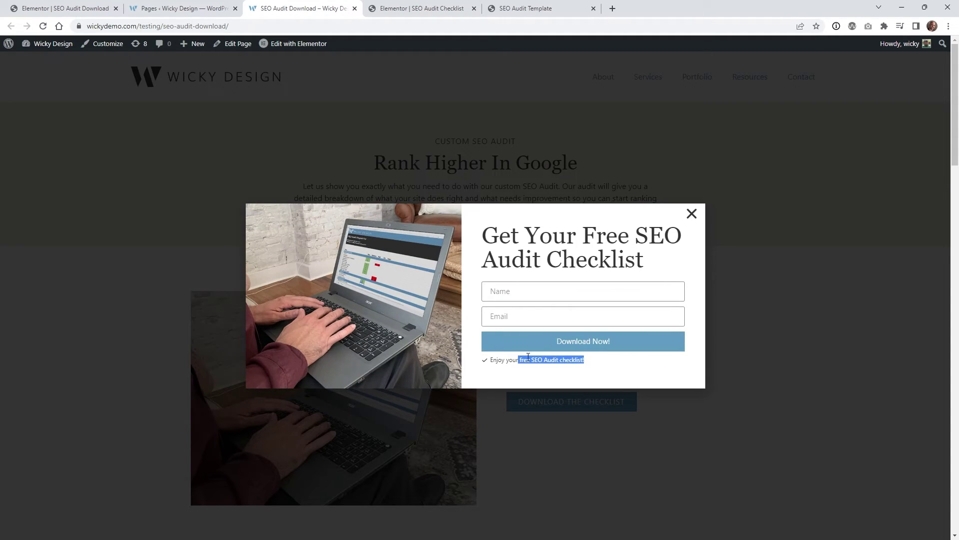
In Elementor, collapse Email 2 and expand the form's Additional Options
{"action": "left_click", "coordinate": [419, 6]}
{"action": "left_click", "coordinate": [35, 197]}
{"action": "left_click", "coordinate": [50, 248]}
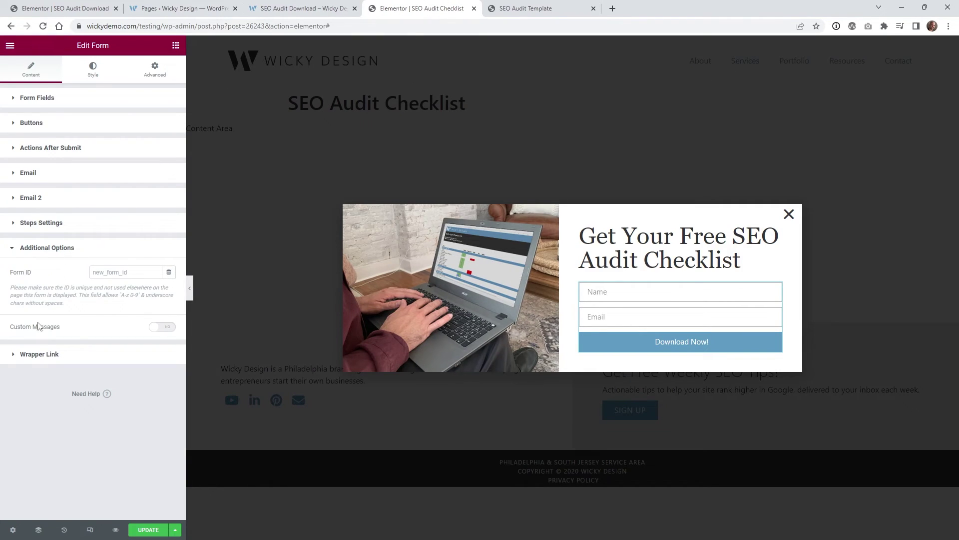
Enable Custom Messages and compare its success text 'Enjoy your free SEO Audit checklist!' with the live popup
{"action": "left_click", "coordinate": [160, 330]}
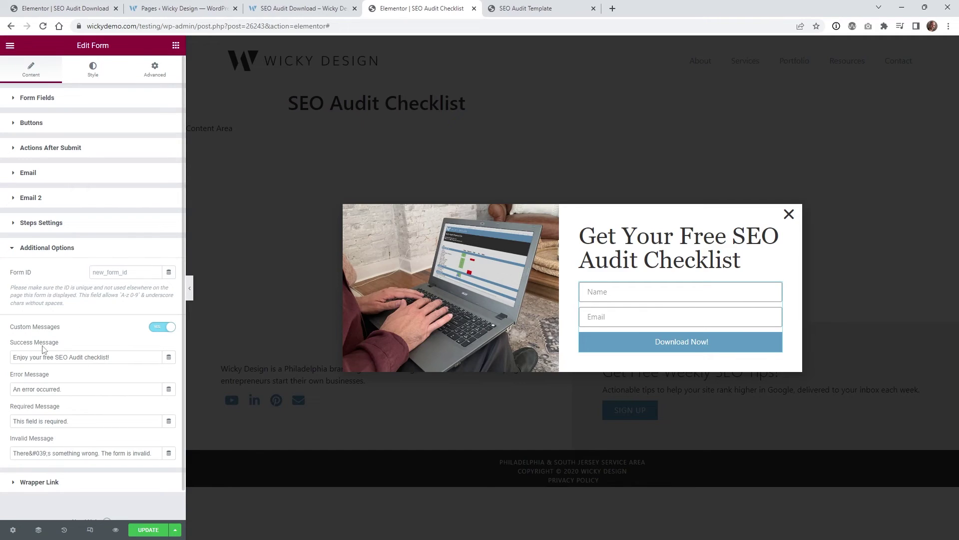
{"action": "left_click", "coordinate": [88, 357]}
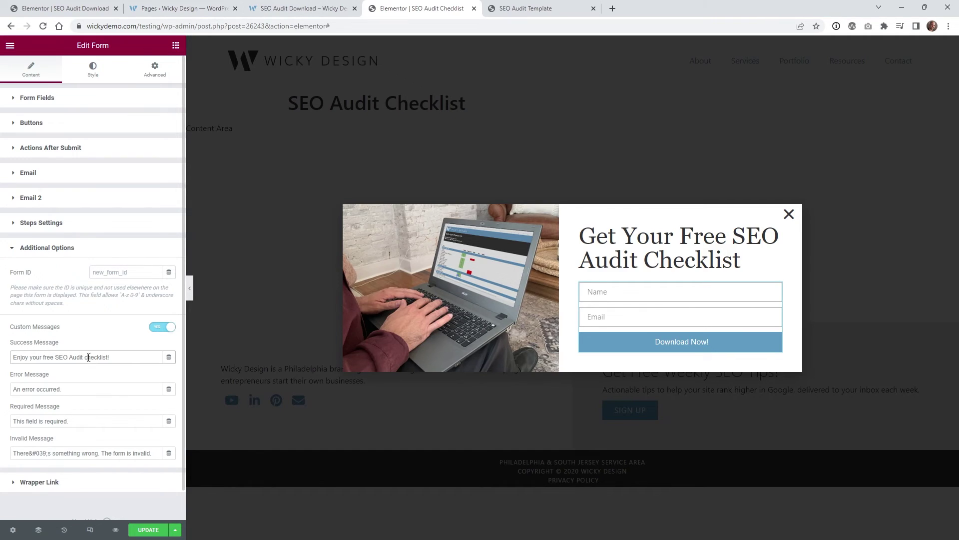
{"action": "left_click_drag", "start_coordinate": [114, 356], "coordinate": [13, 358]}
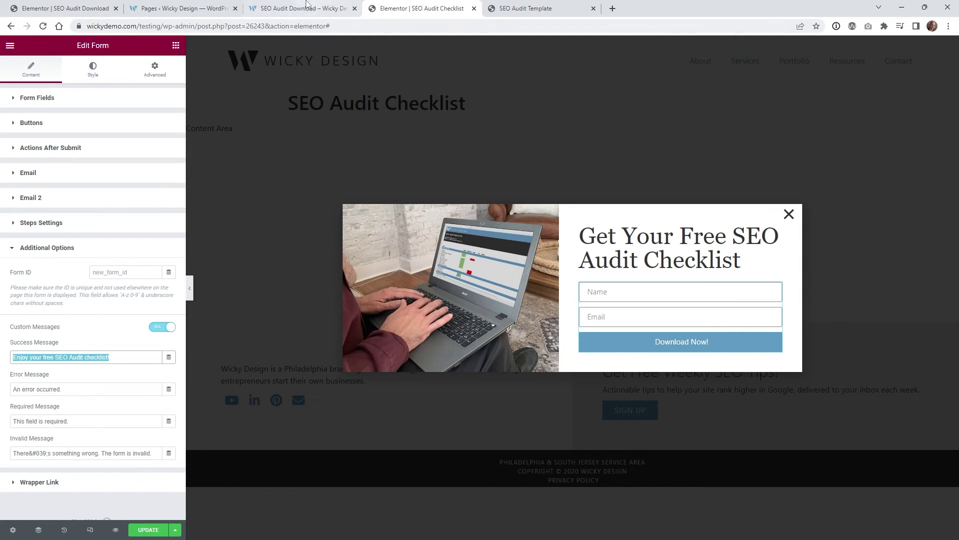
{"action": "left_click", "coordinate": [306, 8]}
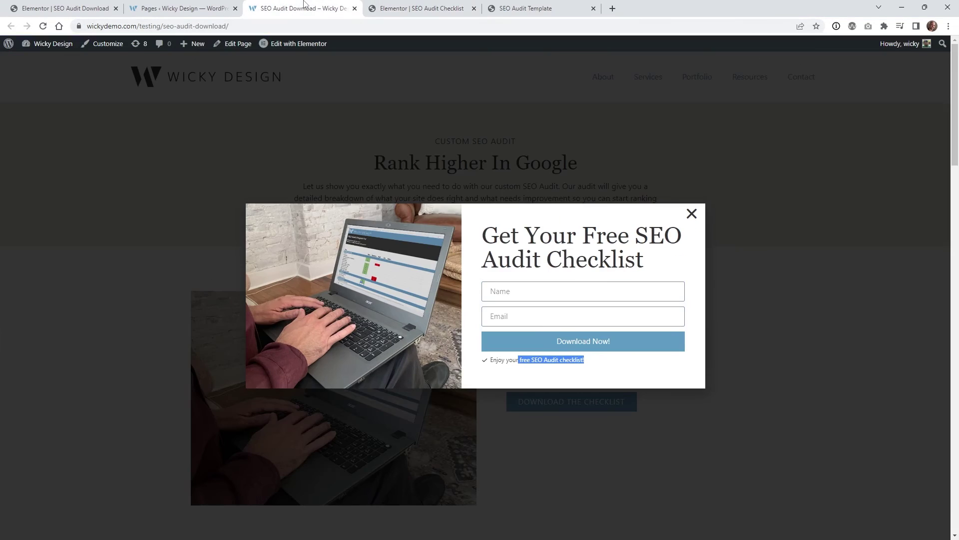
{"action": "left_click", "coordinate": [520, 363]}
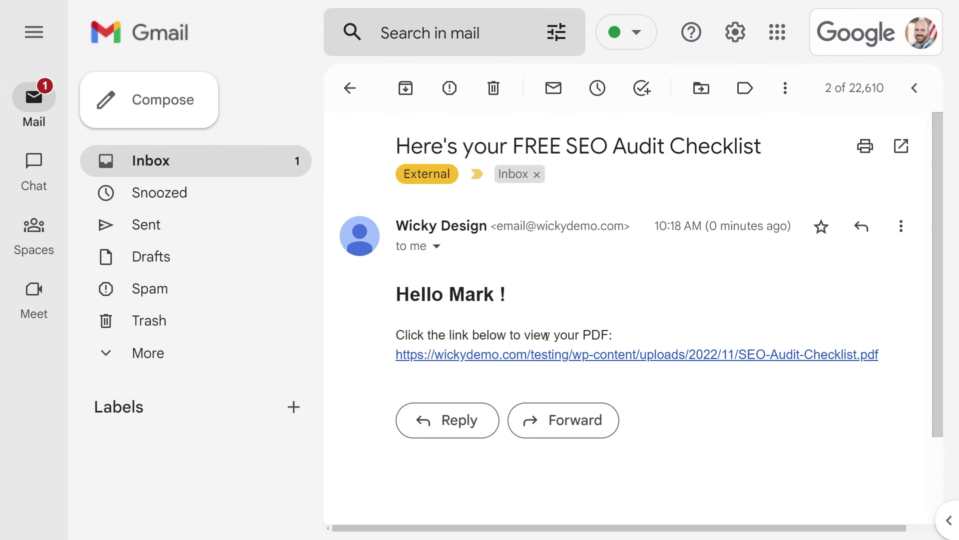
Open the SEO Audit Template PDF from the 'Here's your FREE SEO Audit Checklist' email
{"action": "left_click", "coordinate": [593, 356]}
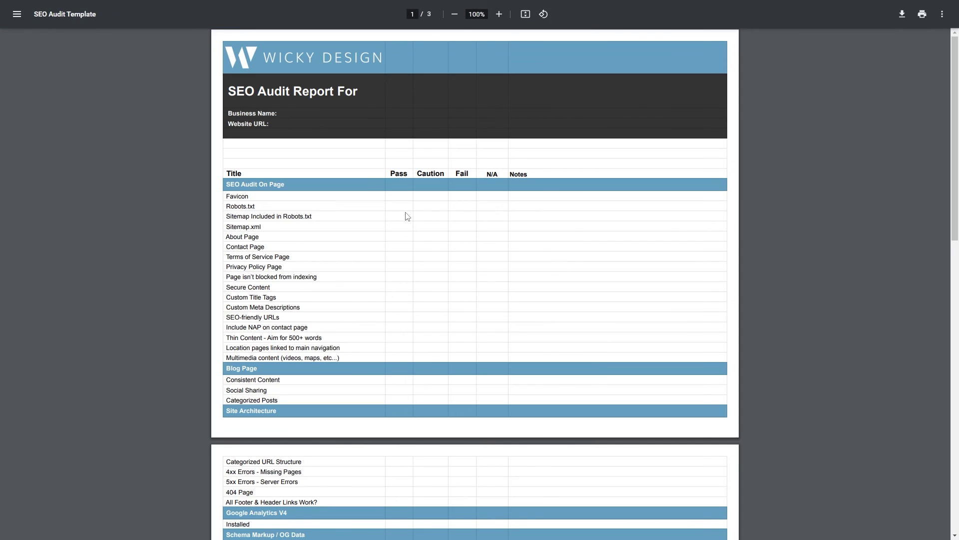